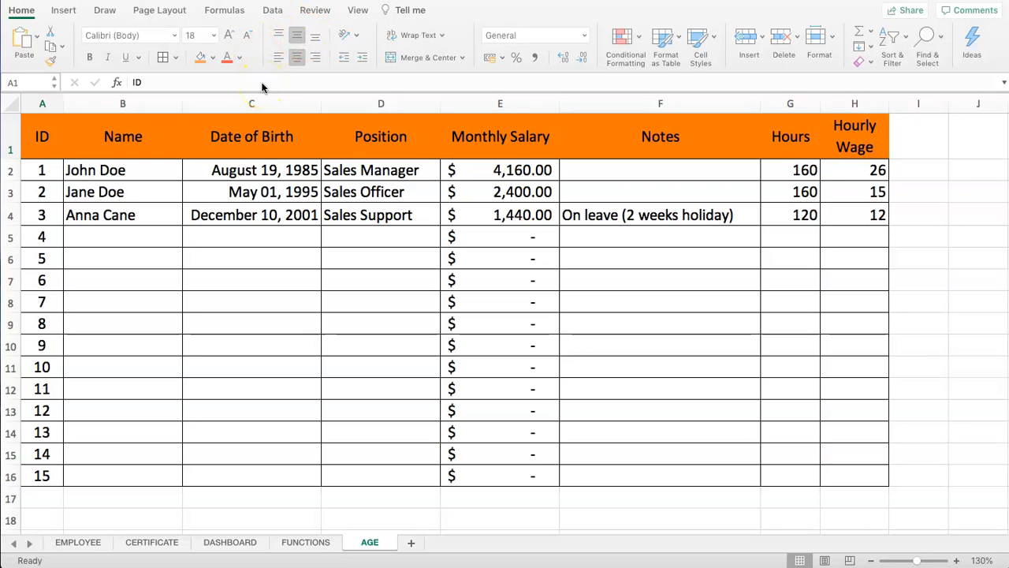
Select the header, body and individual columns of the employee table to review its contents
{"action": "left_click_drag", "start_coordinate": [43, 137], "coordinate": [834, 138]}
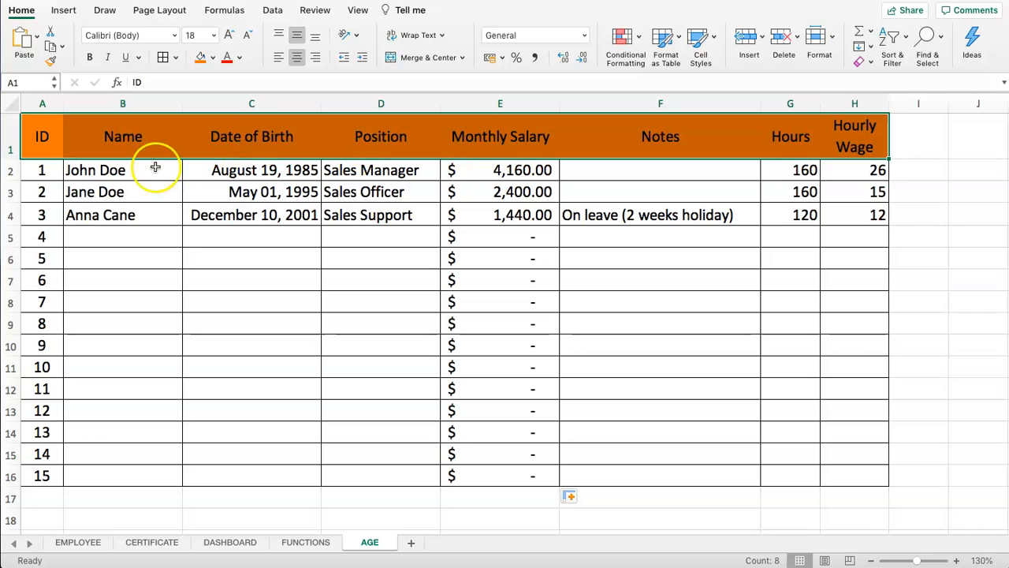
{"action": "left_click_drag", "start_coordinate": [43, 170], "coordinate": [837, 470]}
{"action": "left_click", "coordinate": [591, 296]}
{"action": "left_click_drag", "start_coordinate": [153, 168], "coordinate": [129, 210]}
{"action": "left_click_drag", "start_coordinate": [234, 167], "coordinate": [259, 225]}
{"action": "left_click_drag", "start_coordinate": [370, 169], "coordinate": [412, 229]}
{"action": "left_click_drag", "start_coordinate": [513, 174], "coordinate": [524, 236]}
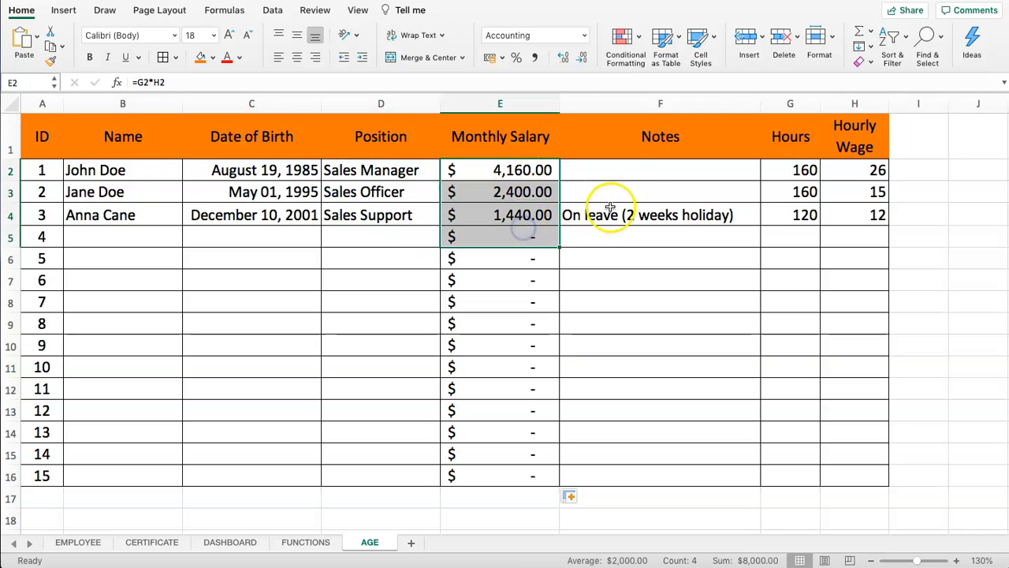
{"action": "left_click_drag", "start_coordinate": [634, 179], "coordinate": [670, 219]}
{"action": "left_click_drag", "start_coordinate": [800, 170], "coordinate": [803, 217]}
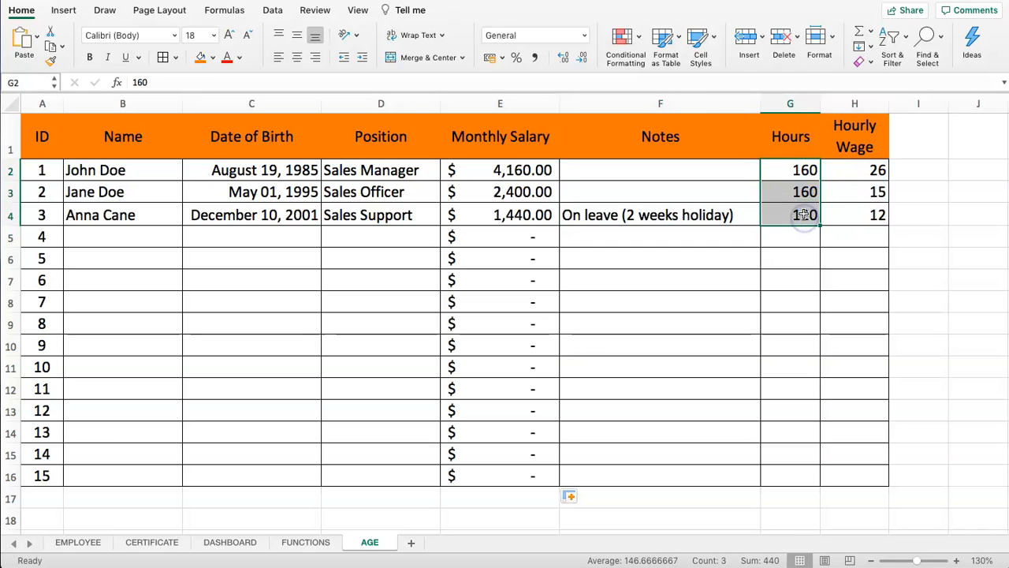
{"action": "left_click_drag", "start_coordinate": [855, 171], "coordinate": [859, 213]}
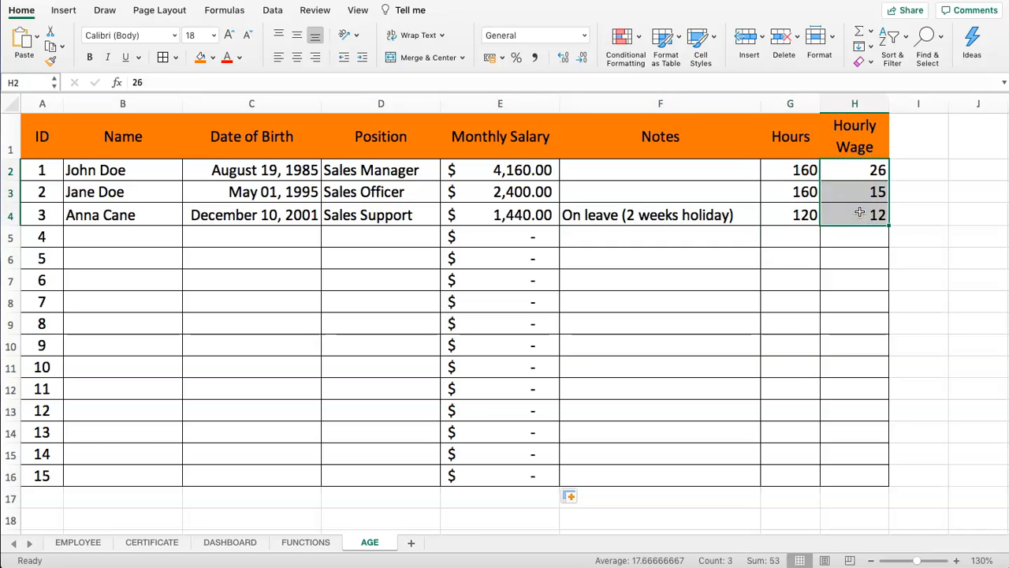
Format Hourly Wage cells H2:H16 as $ English (United States) accounting amounts
{"action": "left_click", "coordinate": [851, 170]}
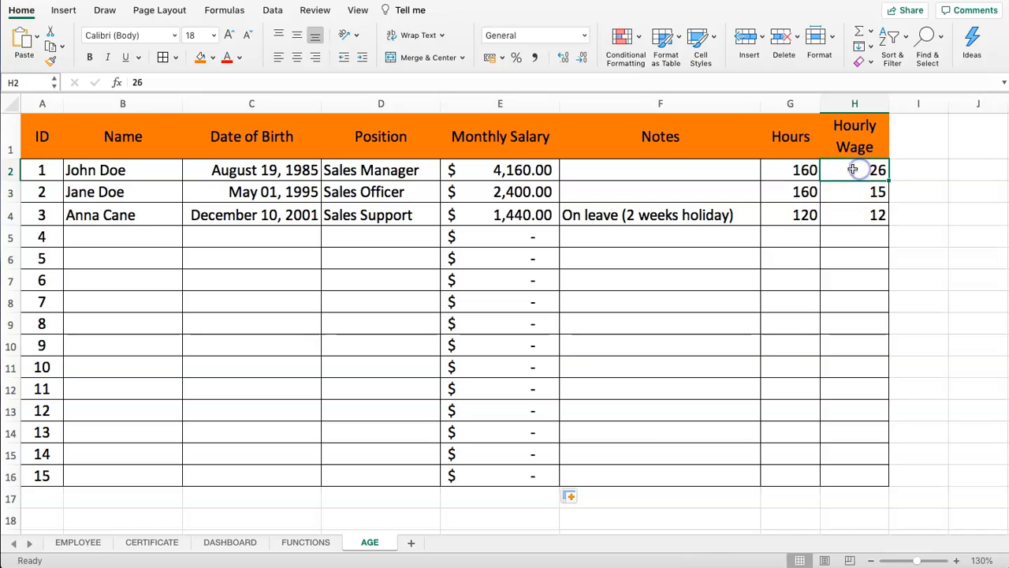
{"action": "left_click_drag", "start_coordinate": [847, 174], "coordinate": [866, 467]}
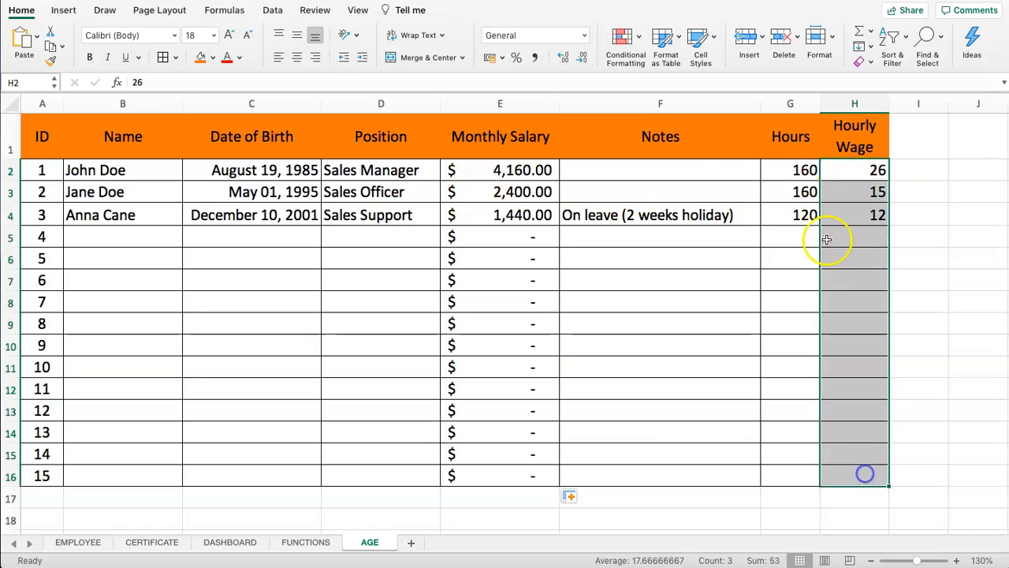
{"action": "left_click", "coordinate": [502, 59]}
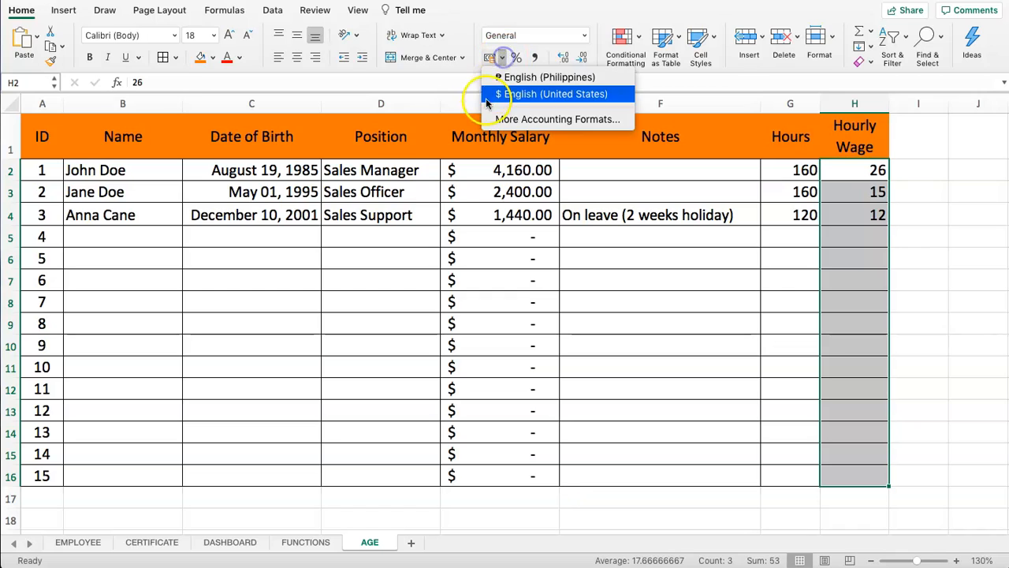
{"action": "left_click", "coordinate": [500, 95]}
{"action": "left_click", "coordinate": [805, 240]}
{"action": "left_click_drag", "start_coordinate": [852, 170], "coordinate": [853, 458]}
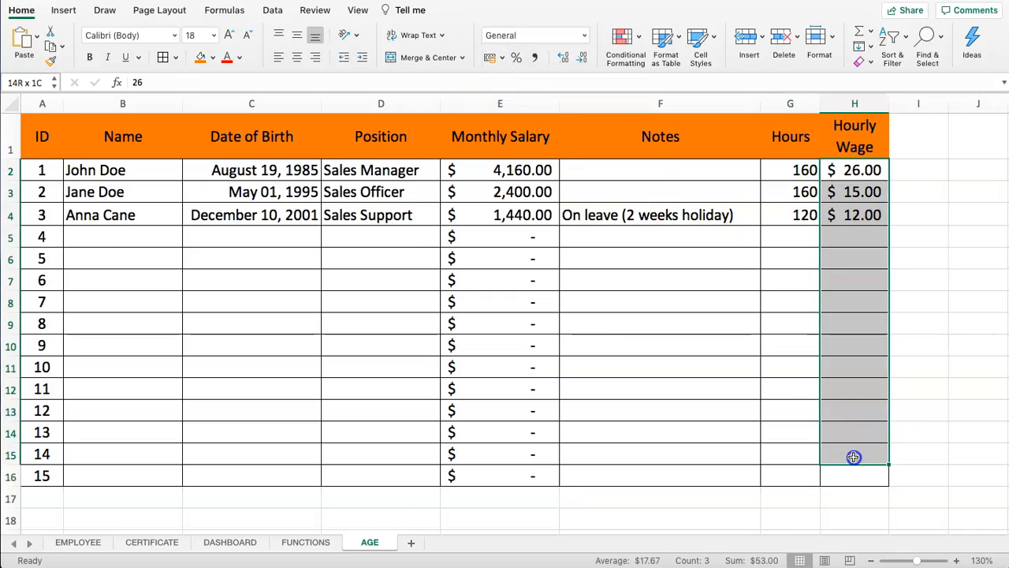
{"action": "left_click", "coordinate": [681, 219]}
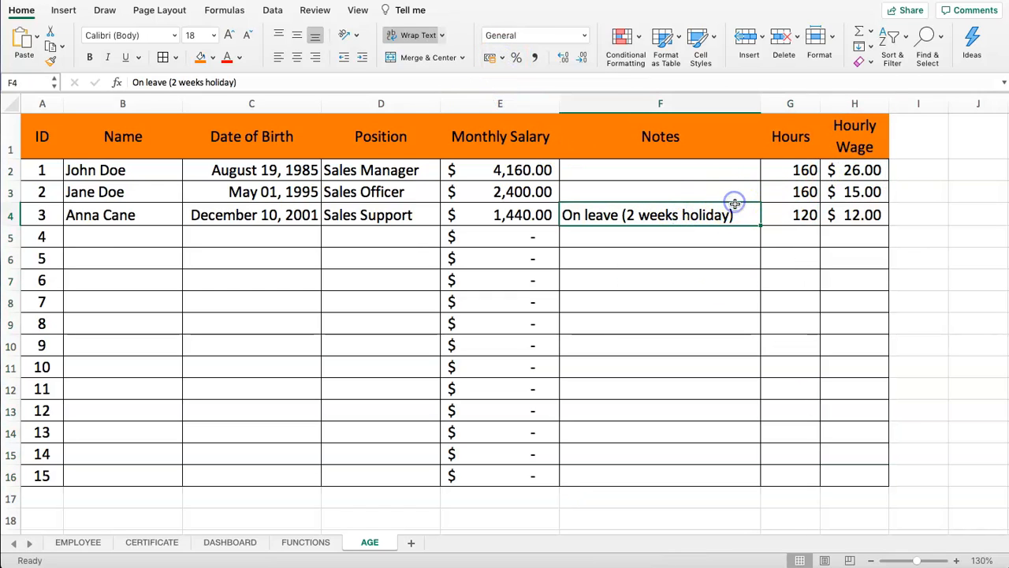
Shade the Monthly Salary cells E2:E16 in a grey theme colour
{"action": "left_click", "coordinate": [793, 175]}
{"action": "left_click_drag", "start_coordinate": [831, 174], "coordinate": [834, 194]}
{"action": "left_click_drag", "start_coordinate": [658, 168], "coordinate": [838, 465]}
{"action": "left_click_drag", "start_coordinate": [504, 170], "coordinate": [509, 470]}
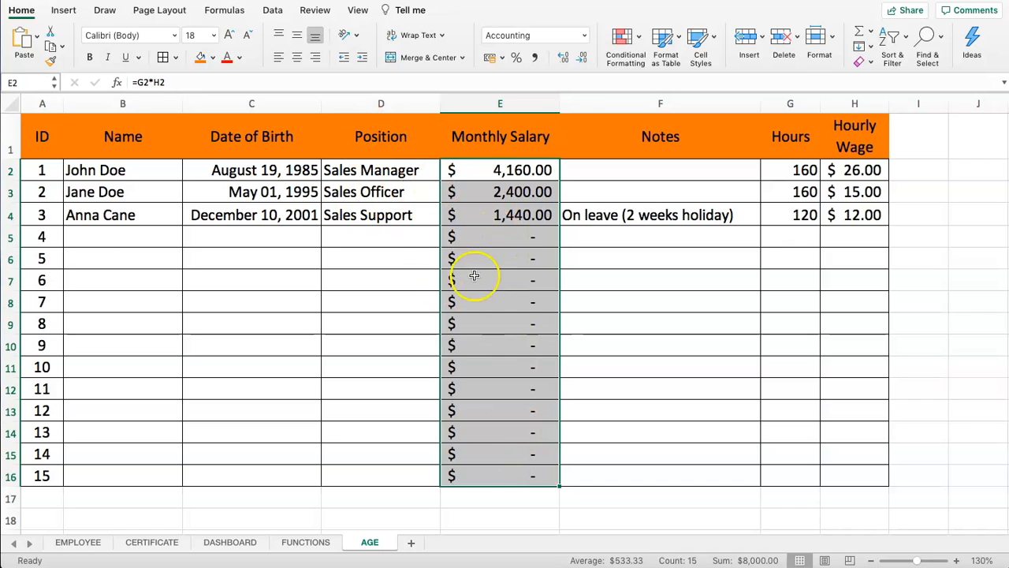
{"action": "left_click", "coordinate": [212, 58]}
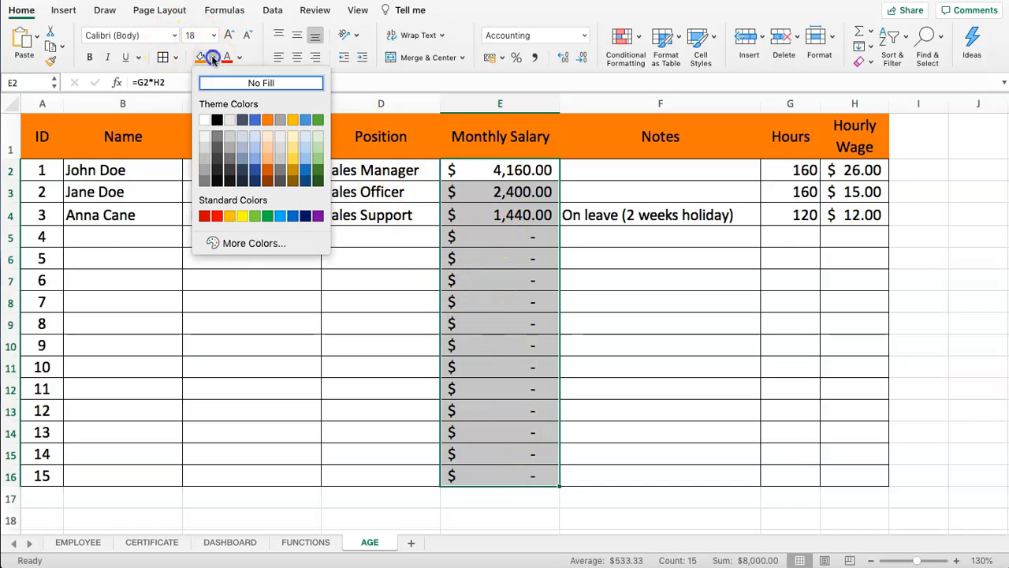
{"action": "left_click", "coordinate": [232, 124]}
{"action": "left_click", "coordinate": [408, 220]}
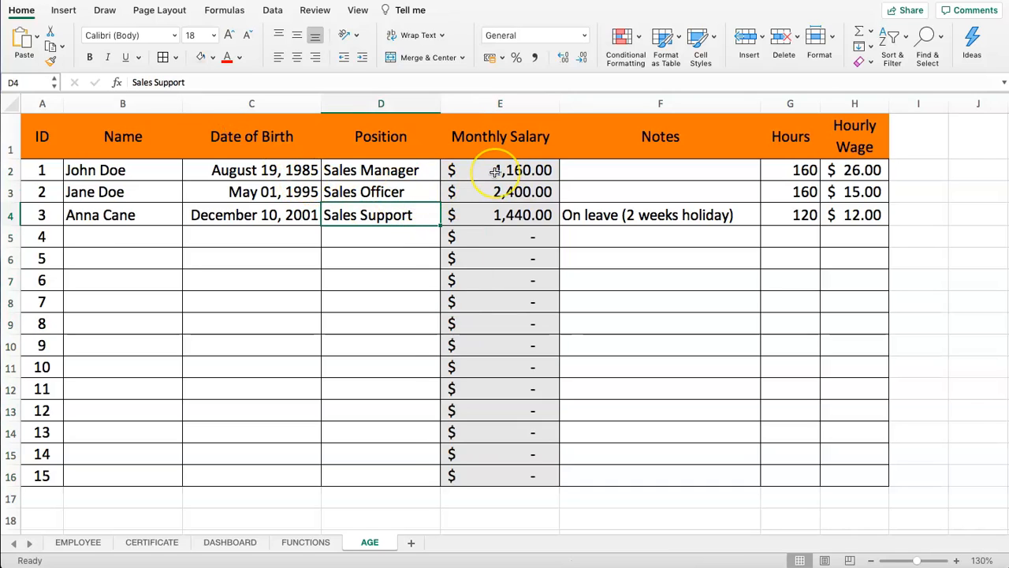
Inspect the formulas behind the ID numbers in column A, including A12
{"action": "left_click_drag", "start_coordinate": [29, 170], "coordinate": [45, 476]}
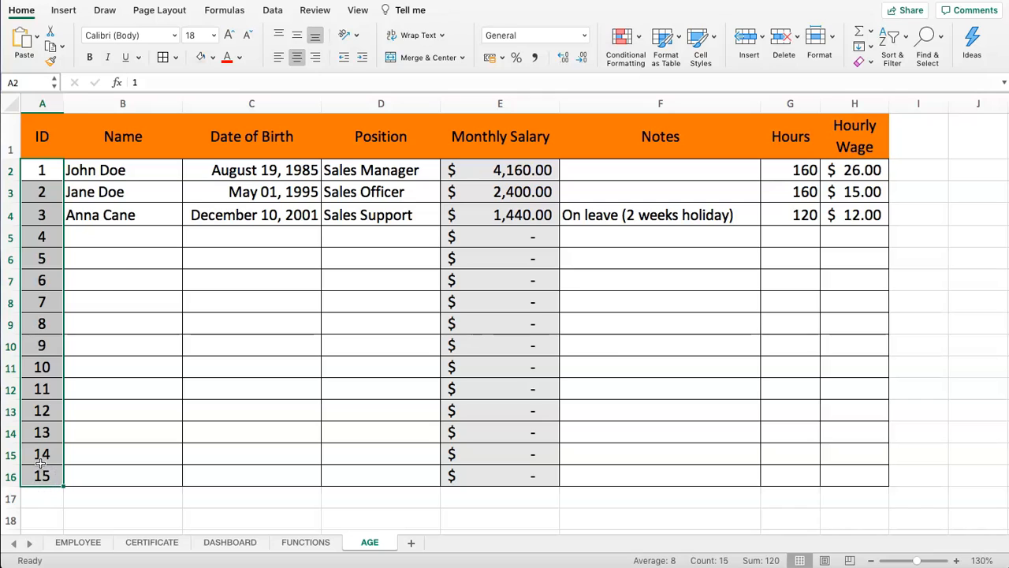
{"action": "left_click", "coordinate": [38, 436]}
{"action": "left_click", "coordinate": [37, 475]}
{"action": "left_click", "coordinate": [41, 429]}
{"action": "left_click", "coordinate": [38, 386]}
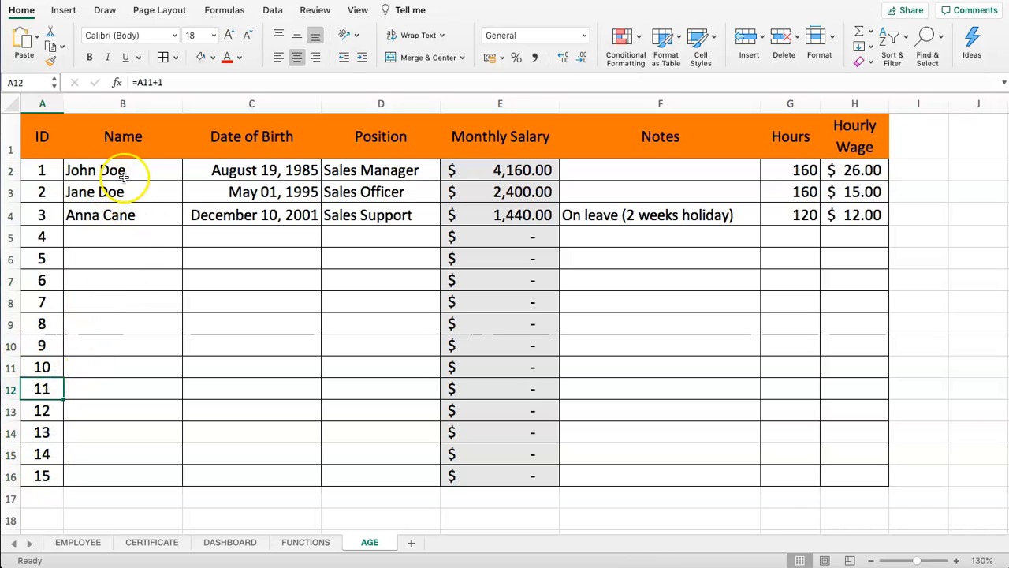
Shade the ID numbers A2:A16 grey and review the grey Monthly Salary column
{"action": "left_click_drag", "start_coordinate": [43, 138], "coordinate": [828, 145]}
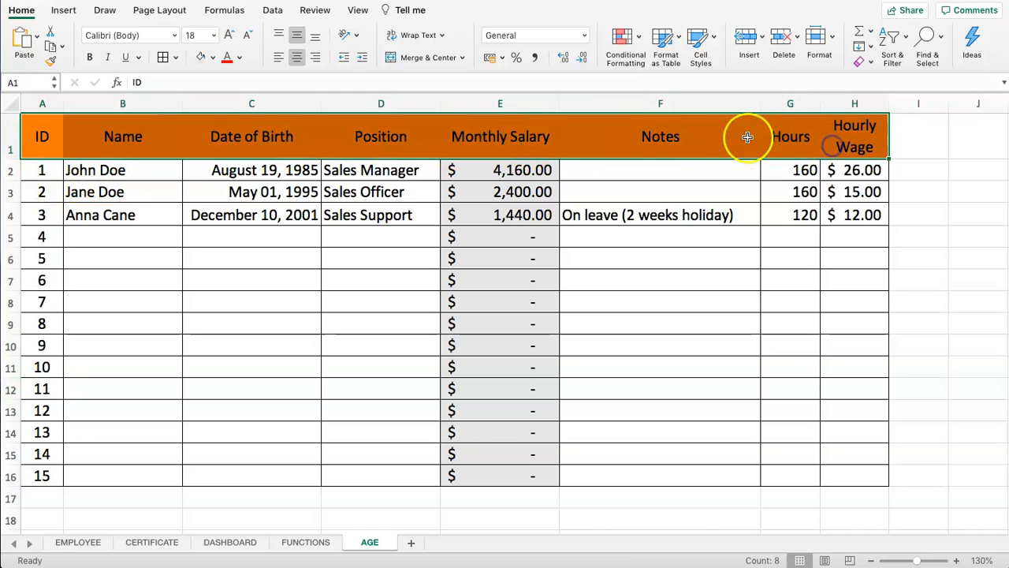
{"action": "left_click_drag", "start_coordinate": [46, 171], "coordinate": [44, 476]}
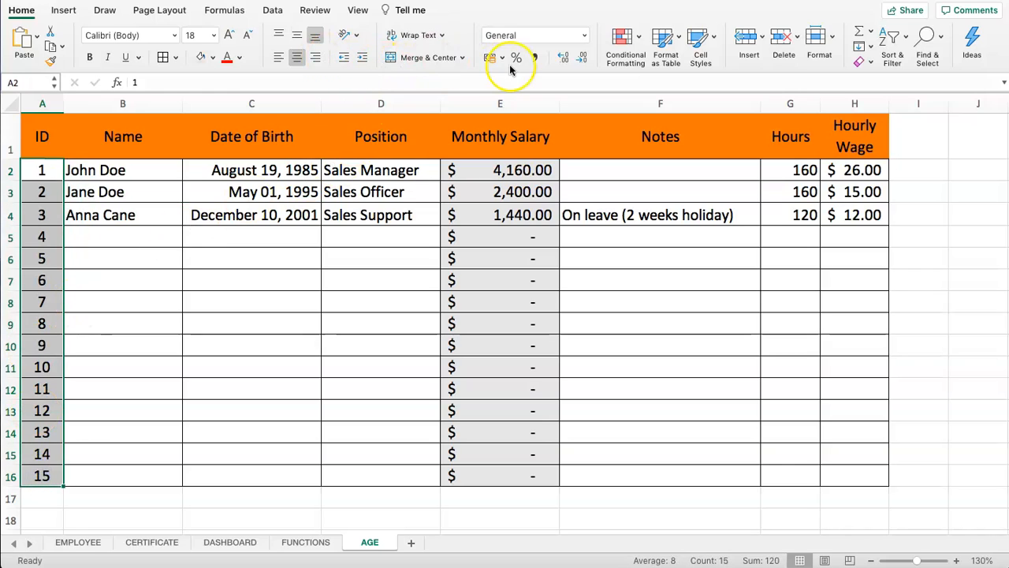
{"action": "left_click", "coordinate": [198, 60]}
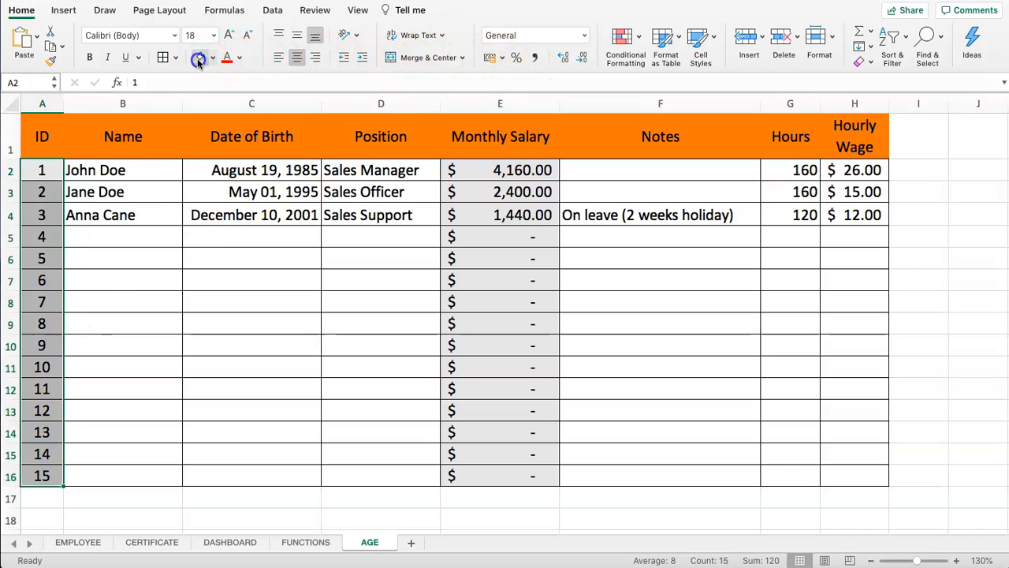
{"action": "left_click", "coordinate": [108, 192]}
{"action": "left_click_drag", "start_coordinate": [457, 170], "coordinate": [506, 475]}
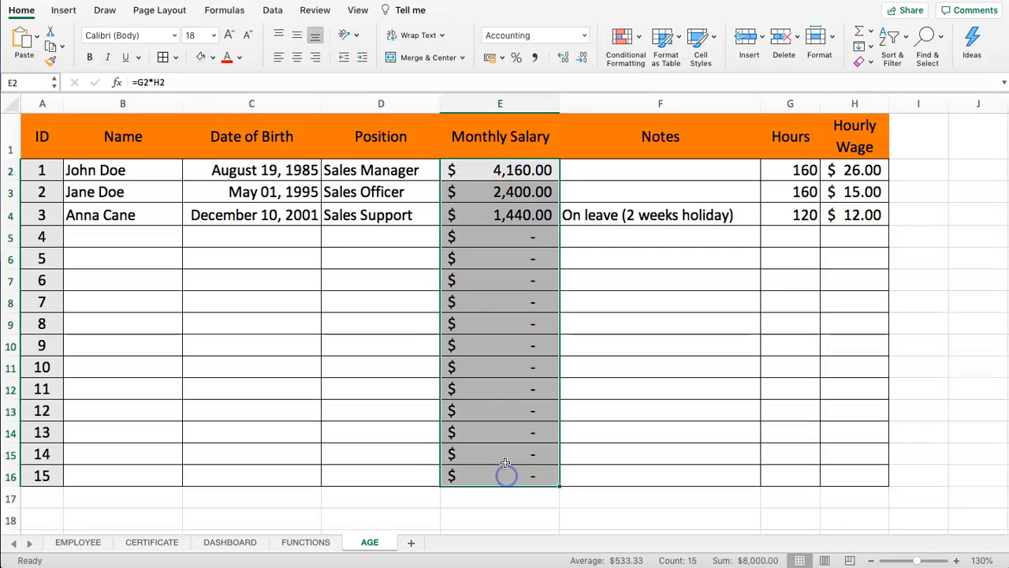
{"action": "left_click", "coordinate": [359, 218]}
{"action": "left_click", "coordinate": [525, 240]}
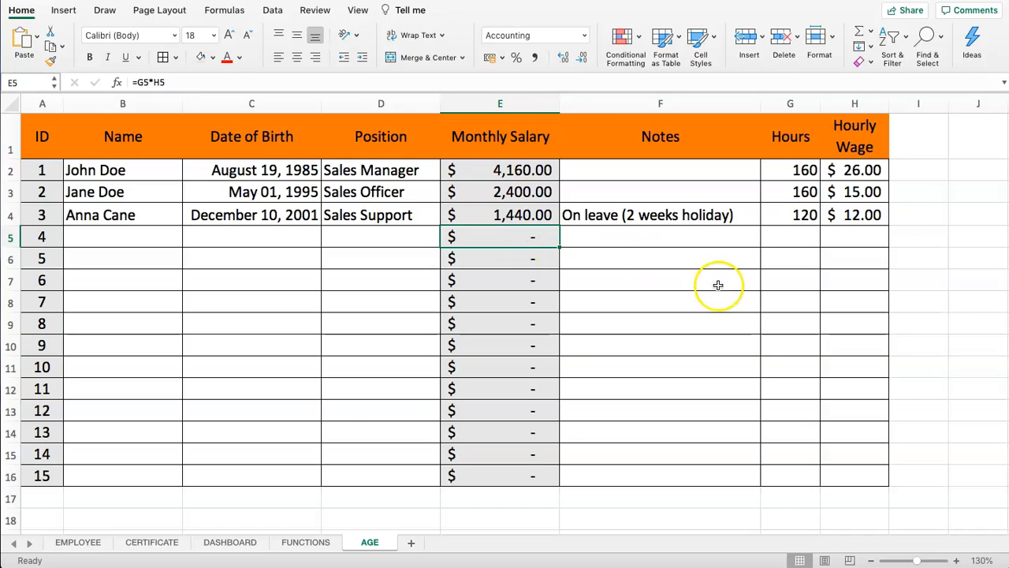
{"action": "left_click_drag", "start_coordinate": [694, 236], "coordinate": [837, 237]}
{"action": "left_click", "coordinate": [834, 206]}
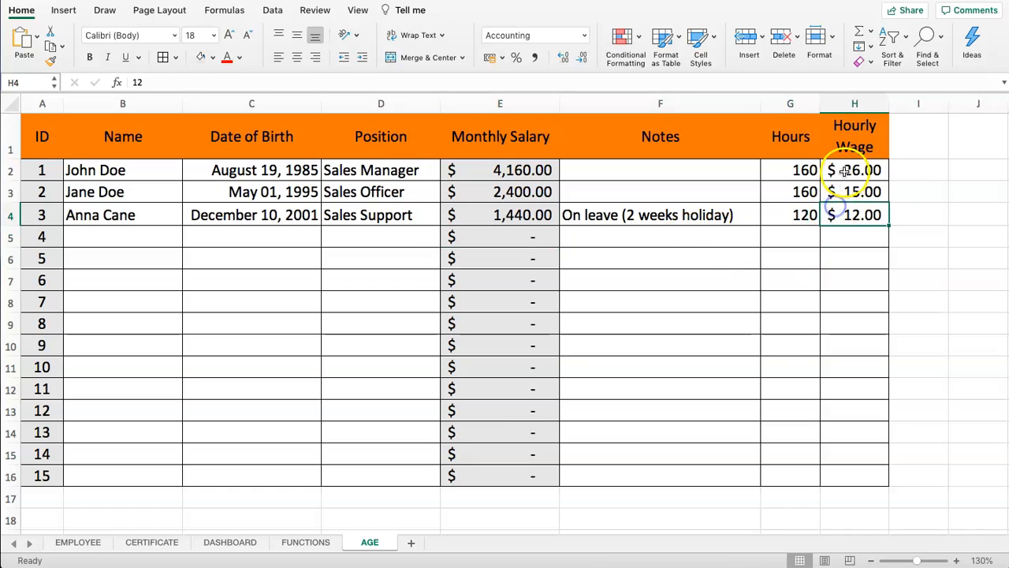
{"action": "left_click_drag", "start_coordinate": [844, 169], "coordinate": [795, 170]}
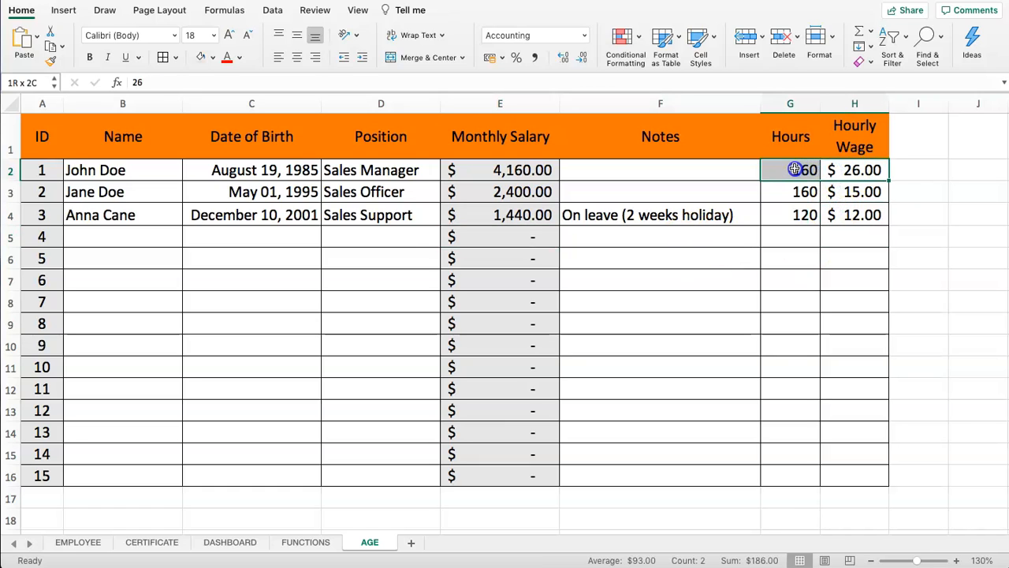
{"action": "left_click", "coordinate": [857, 169]}
{"action": "left_click", "coordinate": [768, 167]}
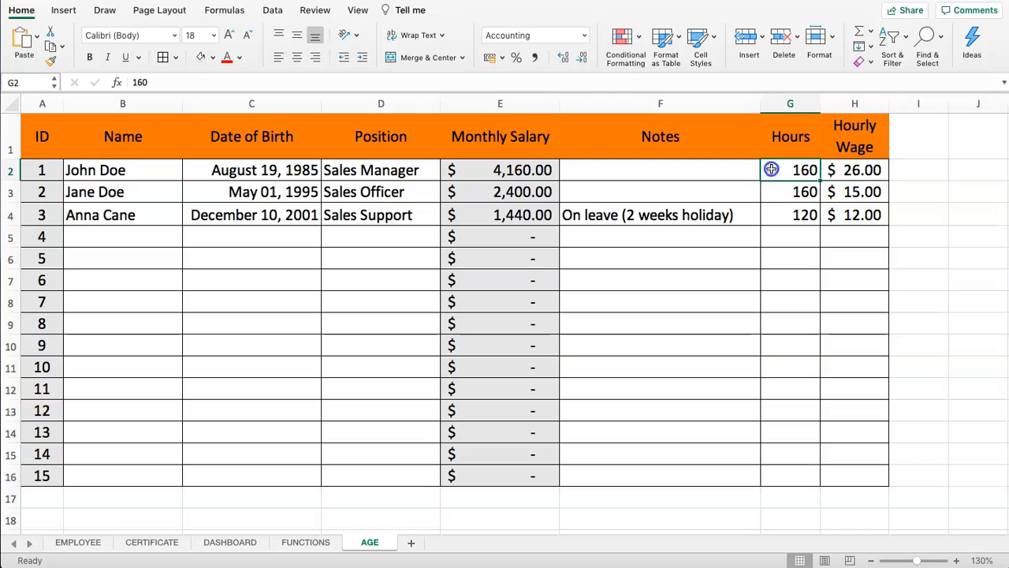
{"action": "left_click", "coordinate": [501, 169]}
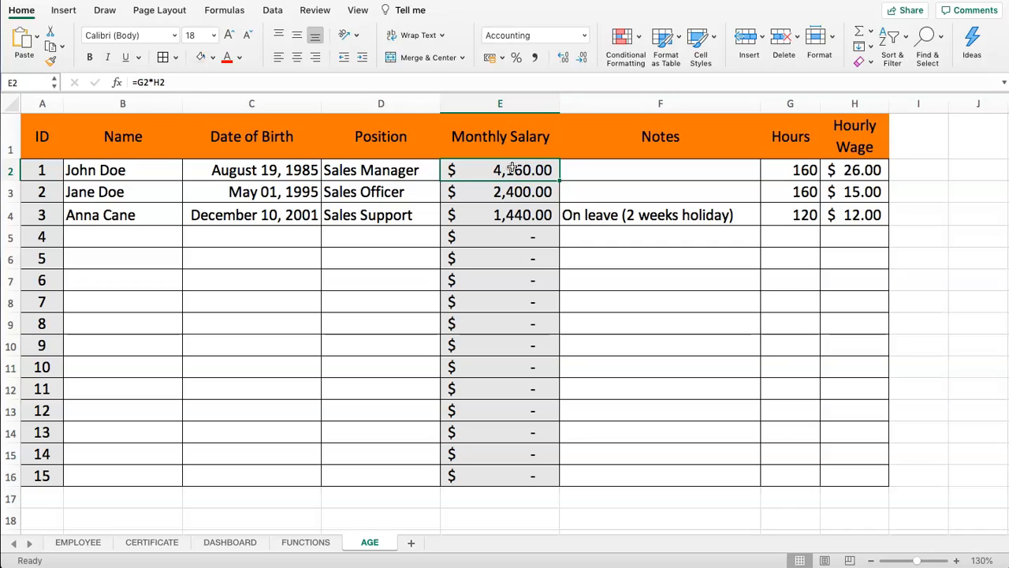
{"action": "left_click", "coordinate": [33, 131]}
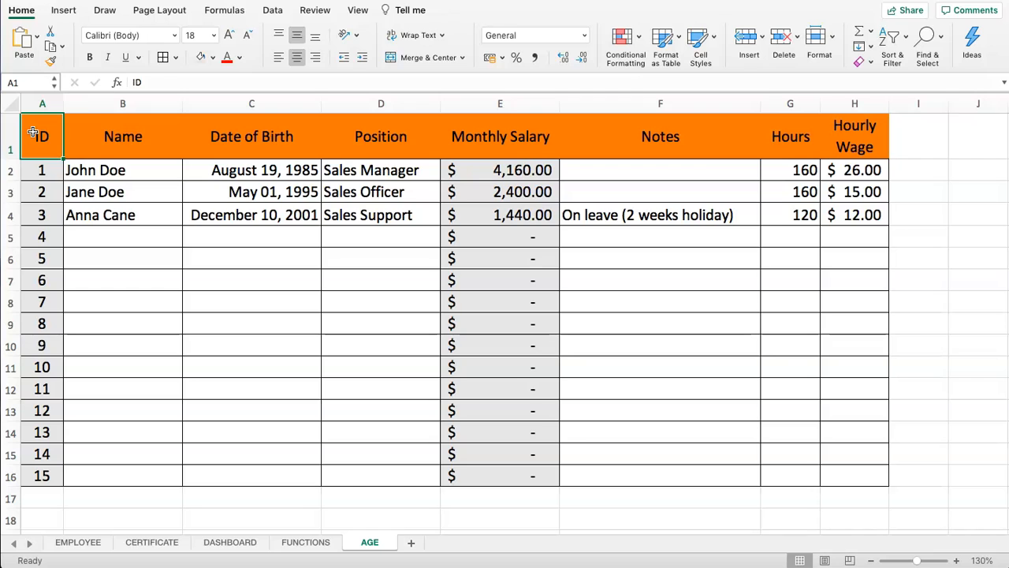
Check and toggle the Lock Cell setting for the current cell and Notes cell F6
{"action": "left_click", "coordinate": [22, 11]}
{"action": "left_click", "coordinate": [16, 10]}
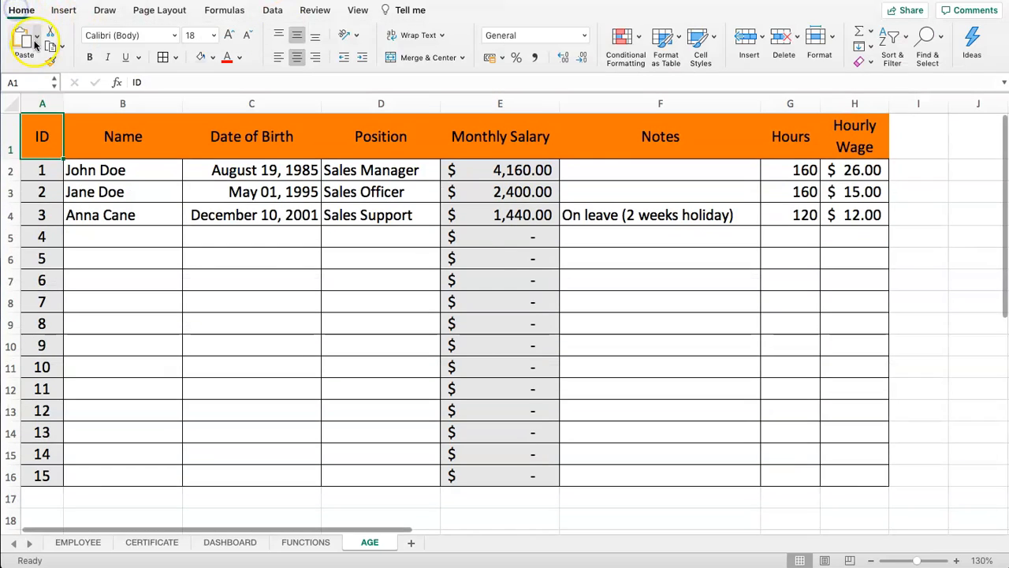
{"action": "left_click", "coordinate": [833, 37]}
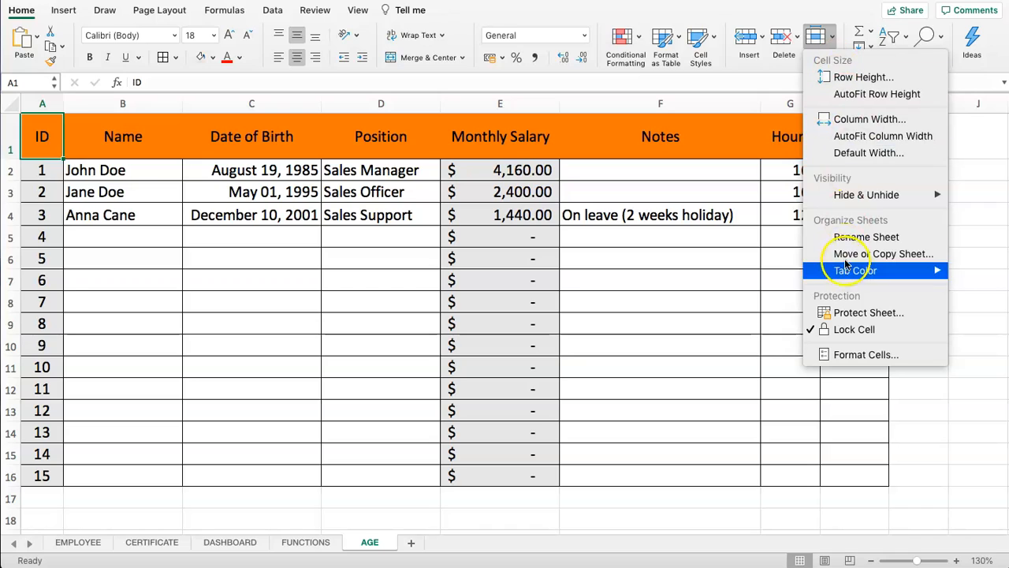
{"action": "left_click", "coordinate": [852, 371]}
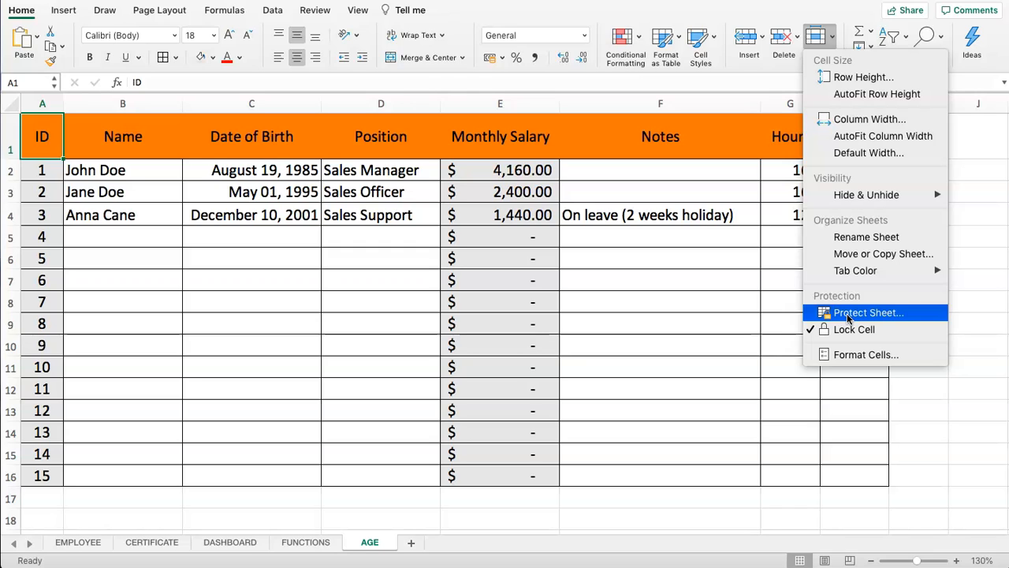
{"action": "left_click", "coordinate": [855, 332]}
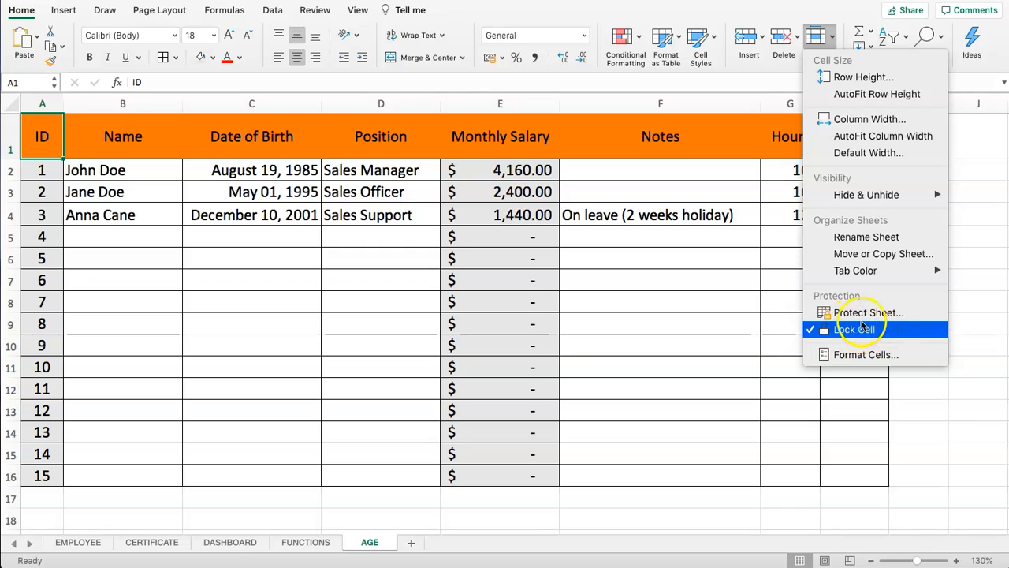
{"action": "left_click", "coordinate": [609, 258]}
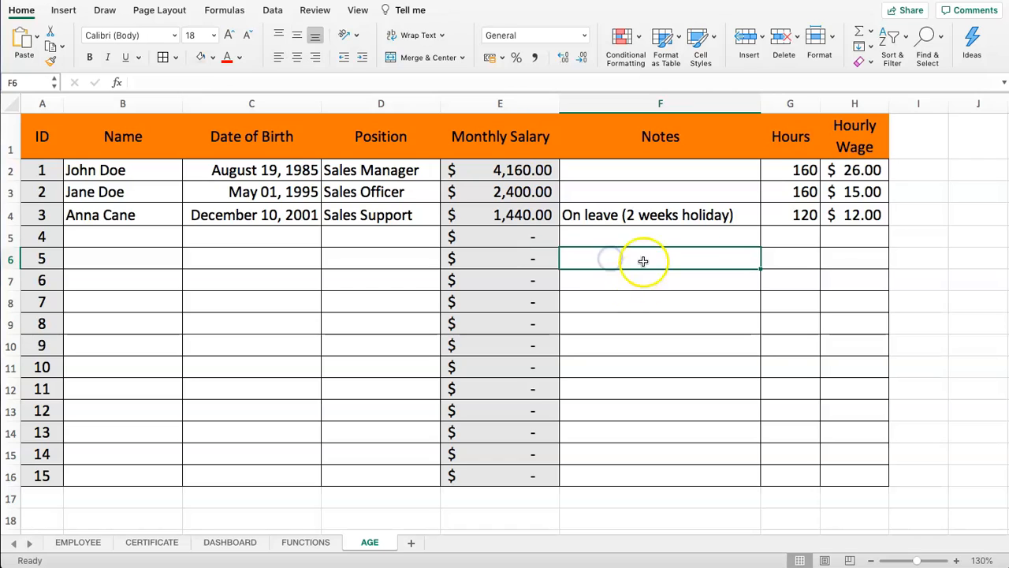
{"action": "left_click", "coordinate": [826, 40]}
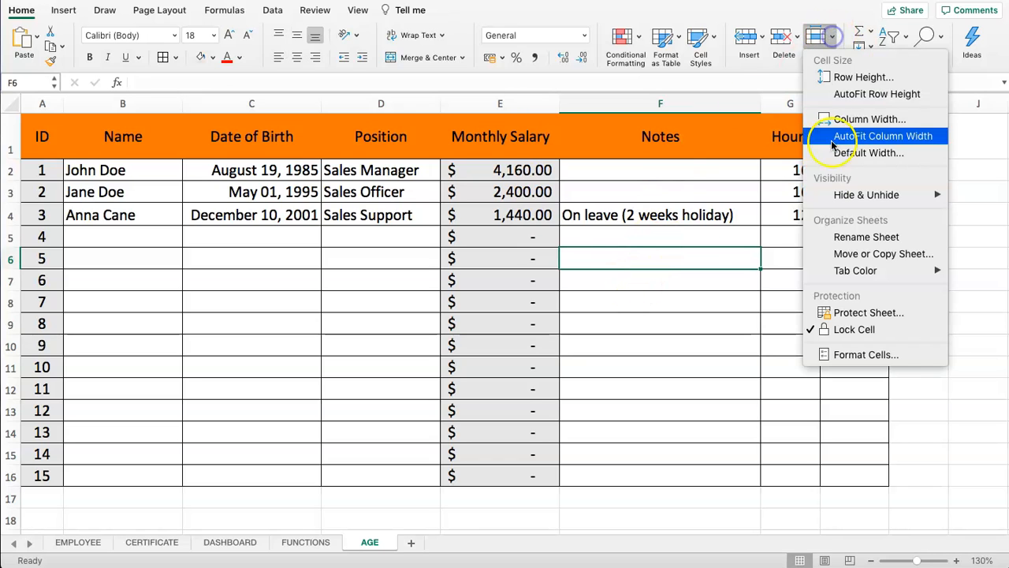
{"action": "left_click", "coordinate": [843, 327]}
Confirm Monthly Salary formula cell E14 stays locked, then bring up Protect Sheet
{"action": "left_click", "coordinate": [512, 432]}
{"action": "left_click", "coordinate": [823, 38]}
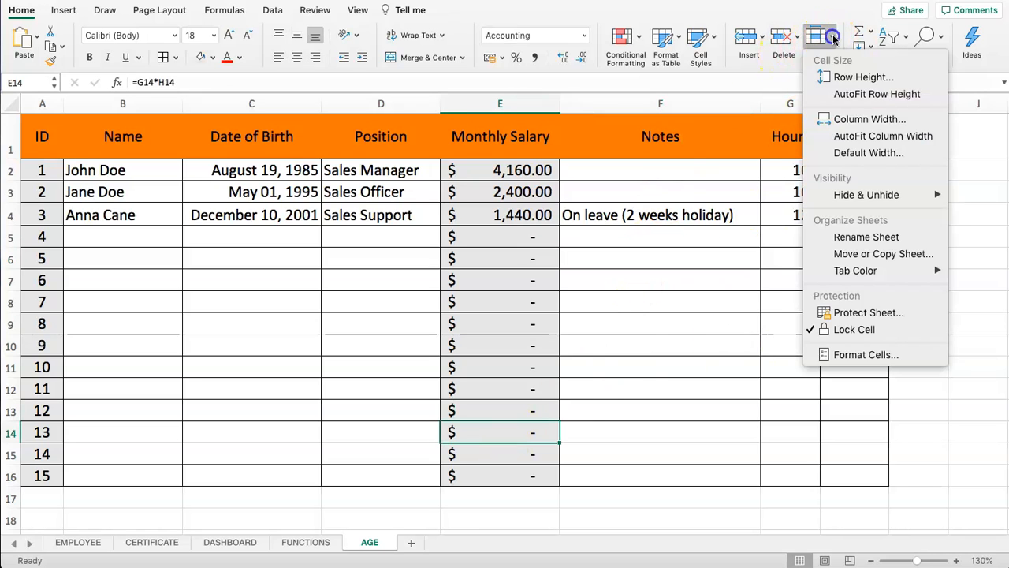
{"action": "left_click", "coordinate": [852, 328]}
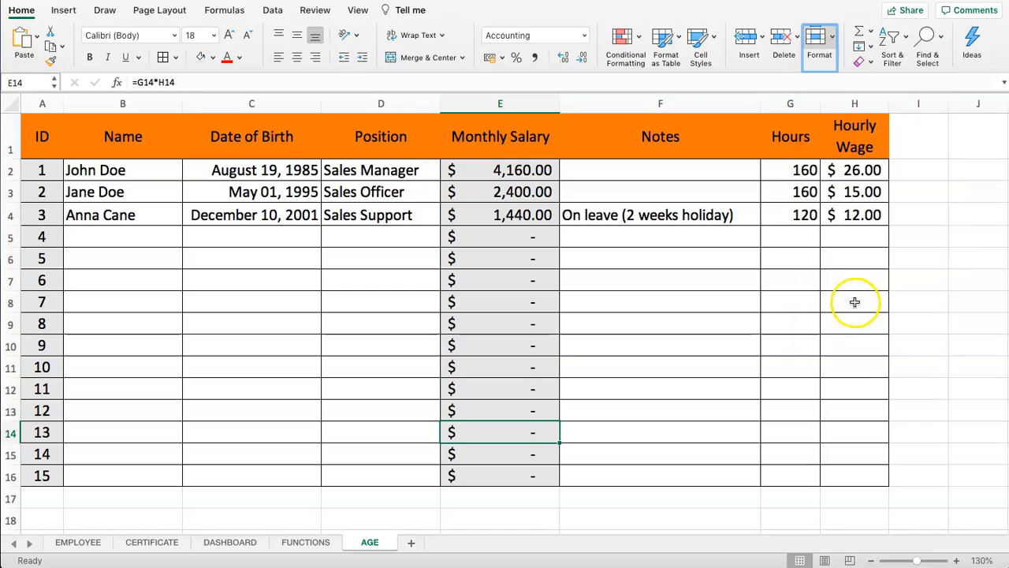
{"action": "left_click", "coordinate": [833, 37]}
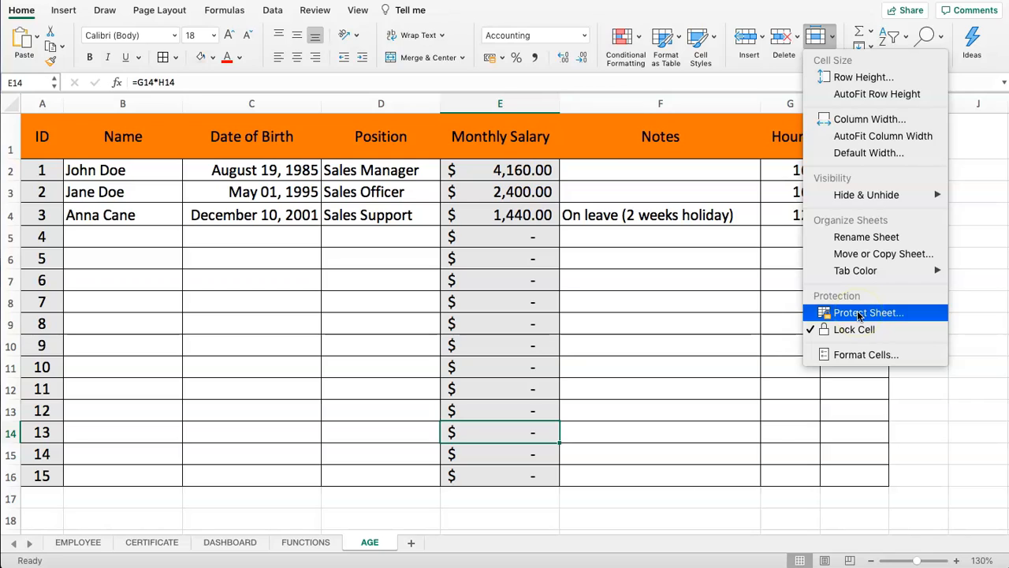
{"action": "left_click", "coordinate": [854, 333]}
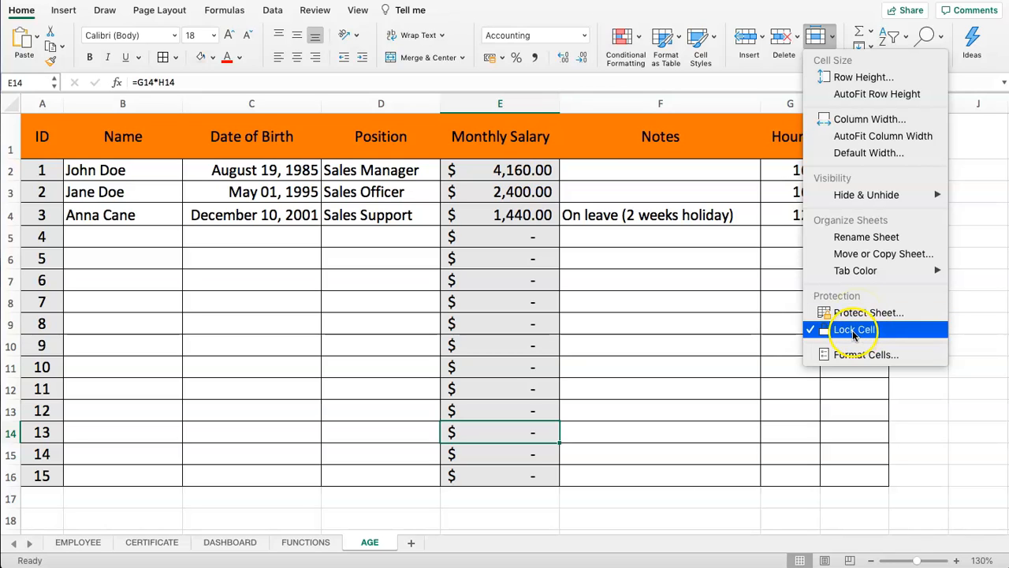
{"action": "left_click", "coordinate": [868, 313]}
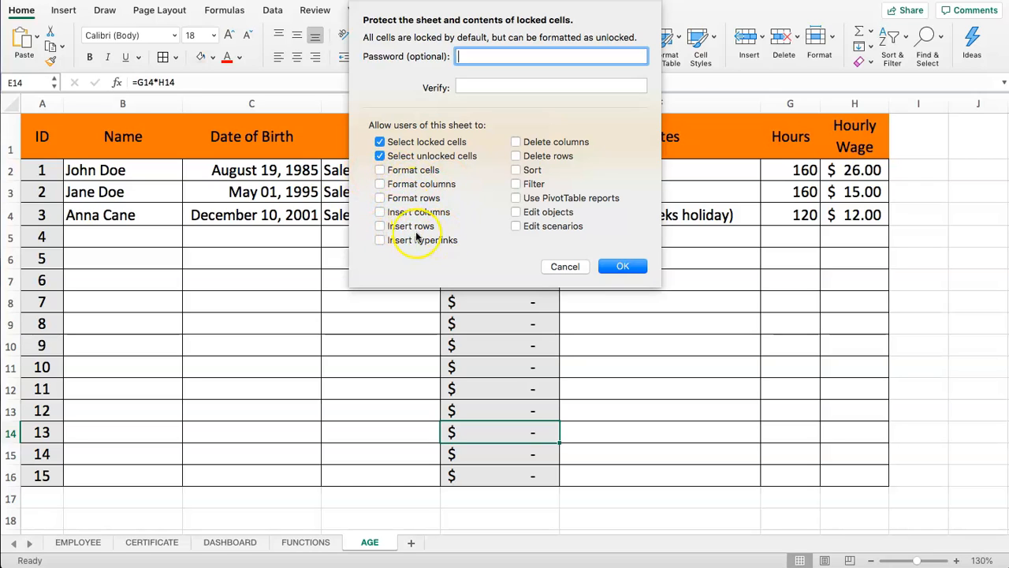
Keep Select locked cells allowed, enter the four-character sheet password and retype it to verify
{"action": "left_click", "coordinate": [381, 143]}
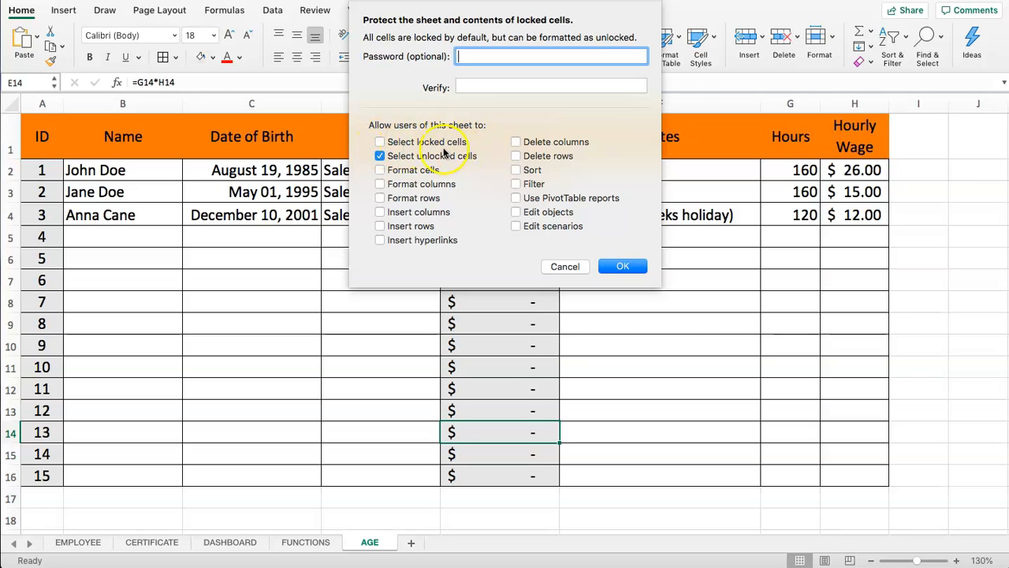
{"action": "left_click", "coordinate": [381, 143]}
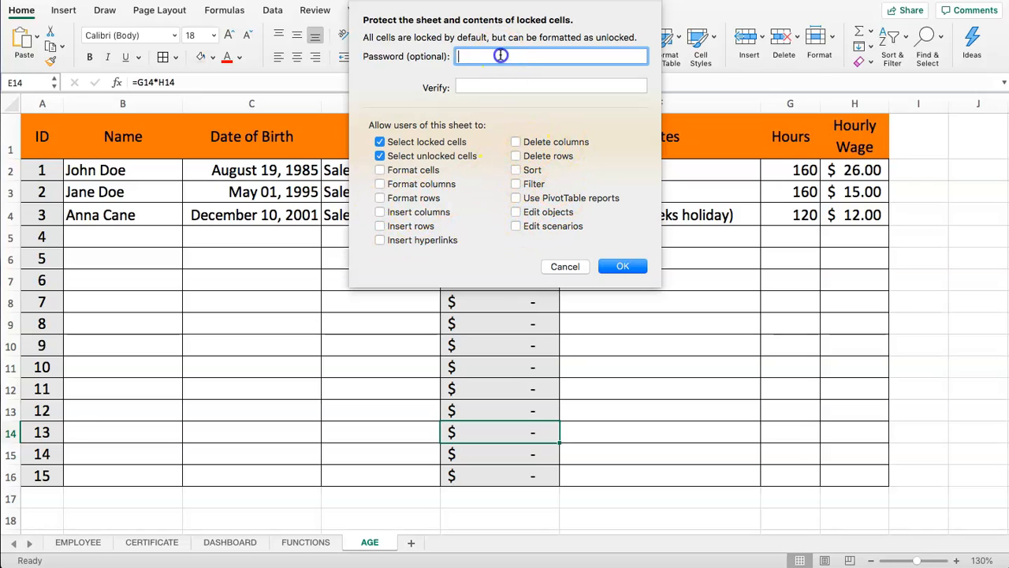
{"action": "type", "text": "1234"}
{"action": "key", "text": "Tab"}
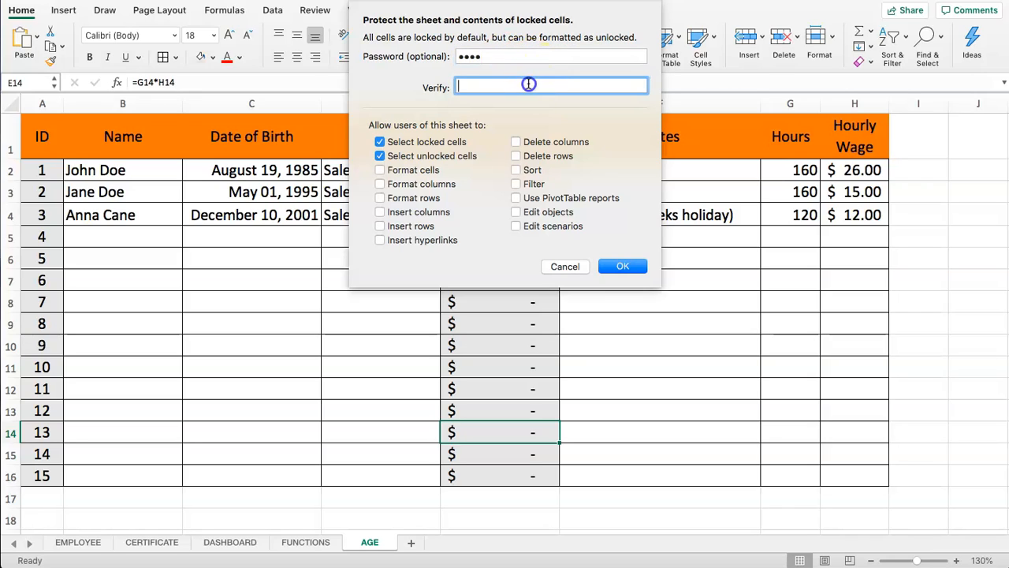
{"action": "type", "text": "123"}
Apply the sheet protection and select cells in the Notes, Position and Name columns
{"action": "left_click", "coordinate": [624, 266]}
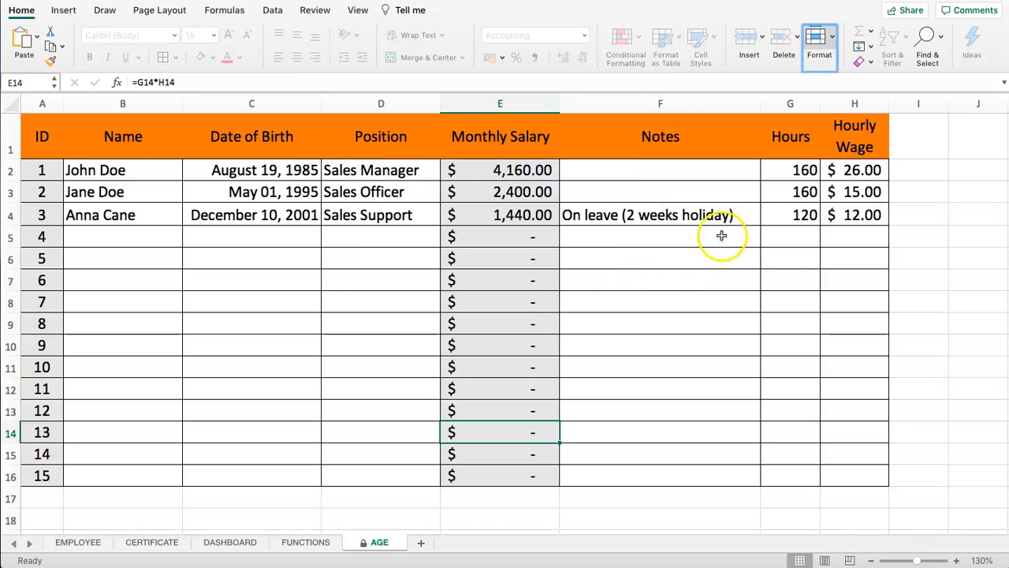
{"action": "left_click", "coordinate": [617, 242]}
{"action": "left_click", "coordinate": [580, 218]}
{"action": "left_click", "coordinate": [327, 172]}
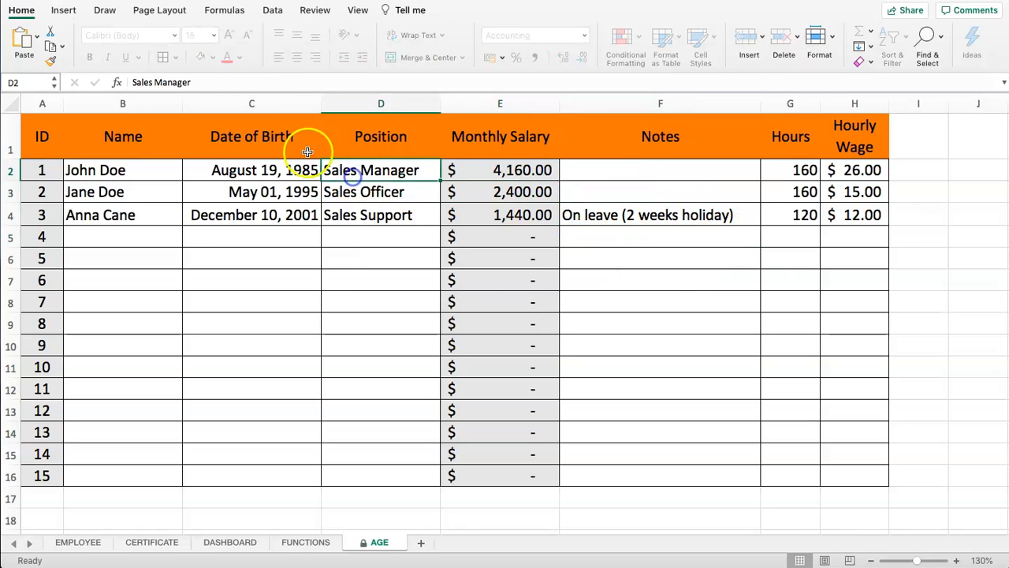
{"action": "left_click", "coordinate": [118, 221]}
{"action": "left_click", "coordinate": [119, 104]}
{"action": "right_click", "coordinate": [117, 105]}
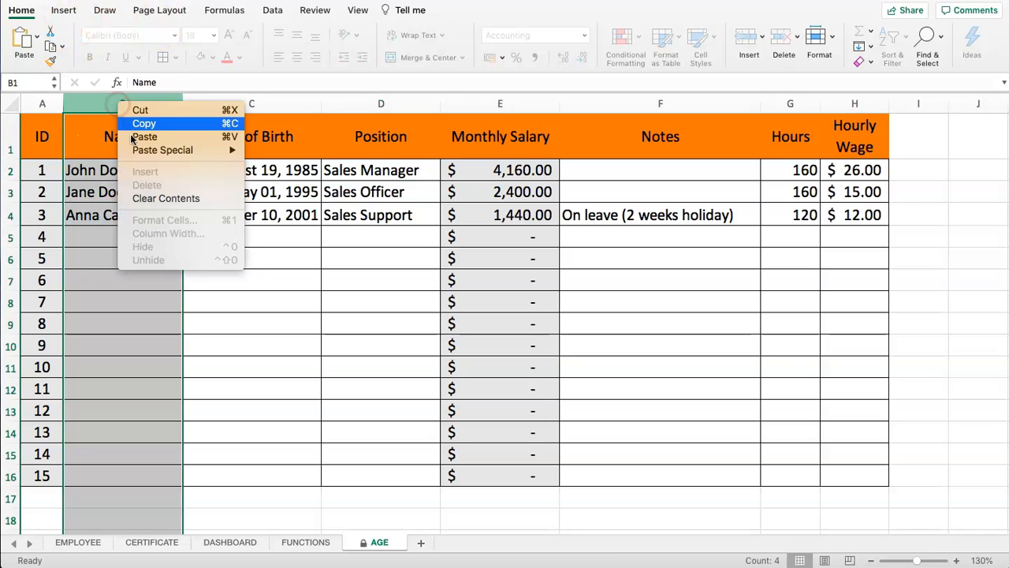
{"action": "left_click", "coordinate": [49, 169]}
{"action": "left_click", "coordinate": [104, 193]}
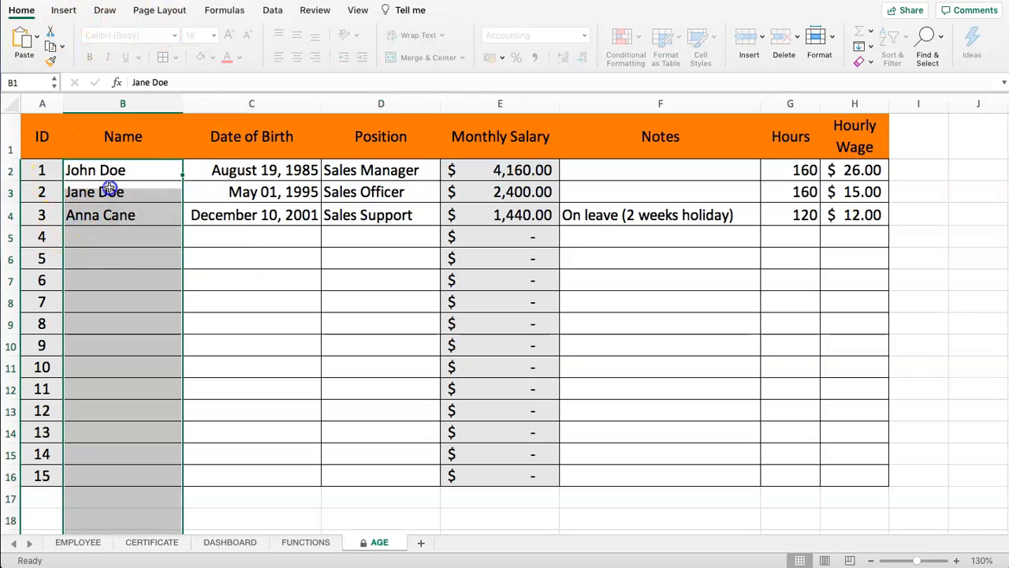
{"action": "left_click", "coordinate": [127, 238]}
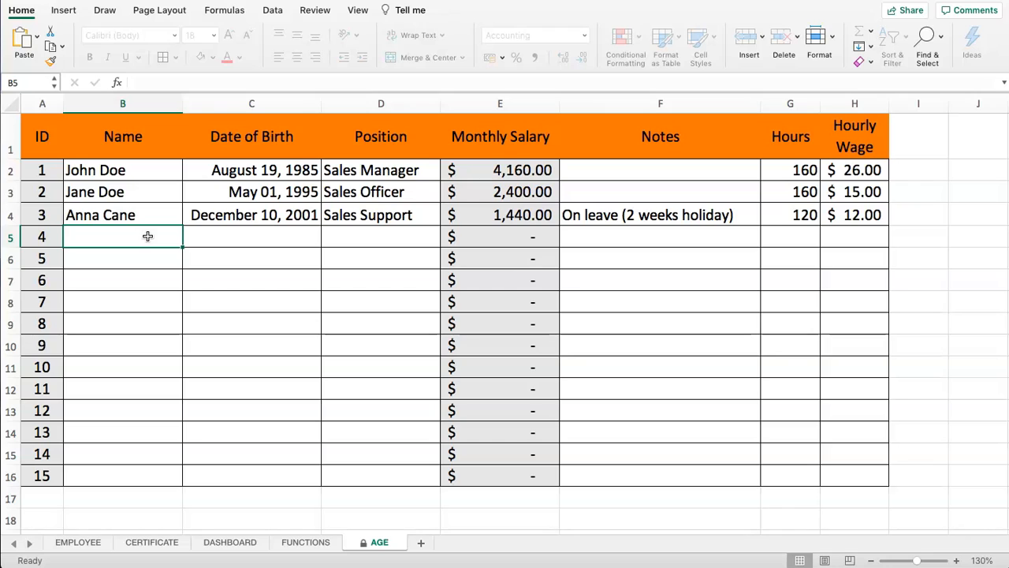
Try editing empty cells B5, C5, D6, F5:G6 and H5, dismissing each protected-sheet alert
{"action": "double_click", "coordinate": [147, 237]}
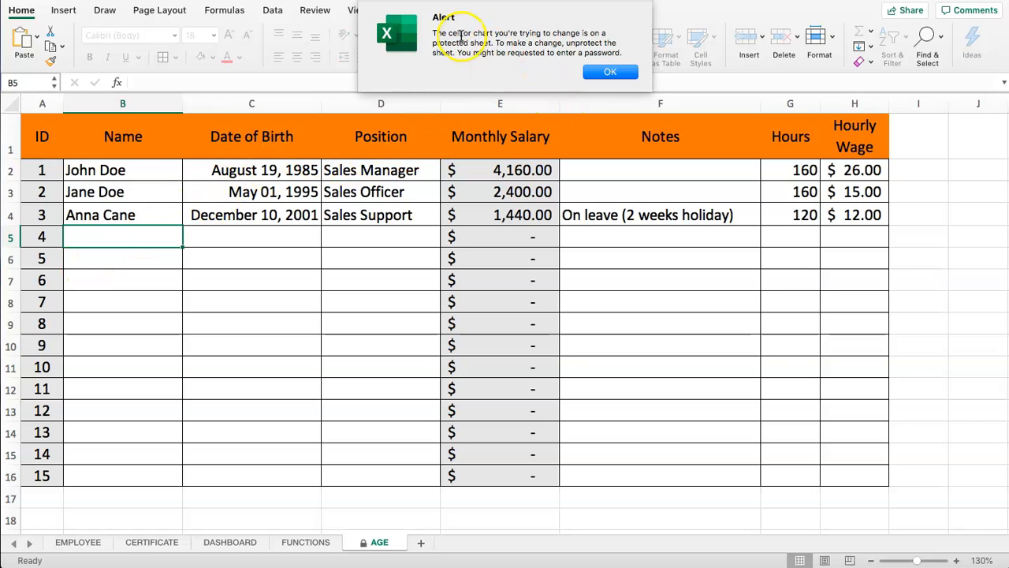
{"action": "left_click", "coordinate": [605, 73]}
{"action": "left_click", "coordinate": [238, 238]}
{"action": "left_click", "coordinate": [604, 73]}
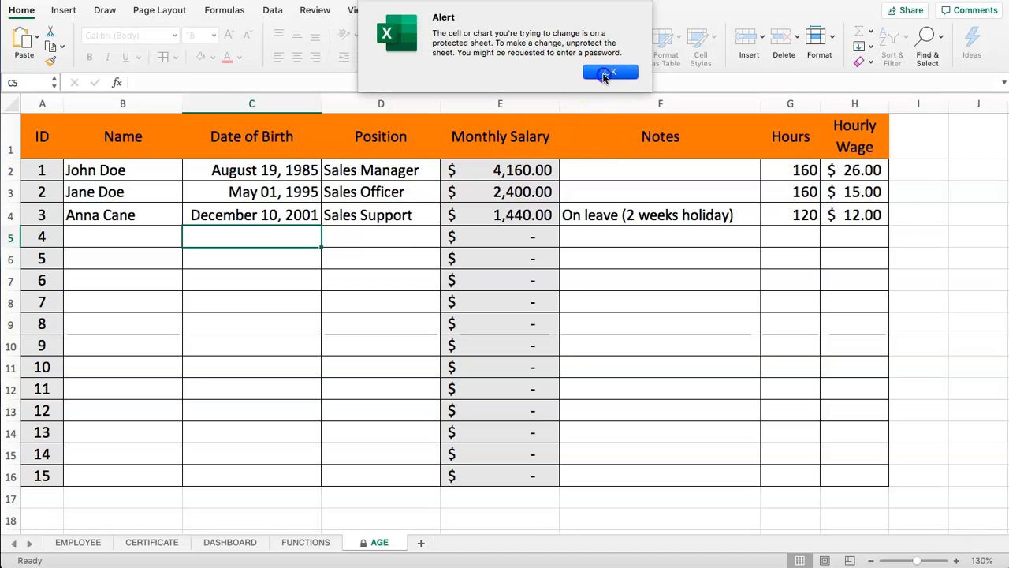
{"action": "left_click", "coordinate": [375, 250]}
{"action": "left_click", "coordinate": [603, 71]}
{"action": "left_click_drag", "start_coordinate": [623, 237], "coordinate": [811, 250]}
{"action": "left_click", "coordinate": [828, 237]}
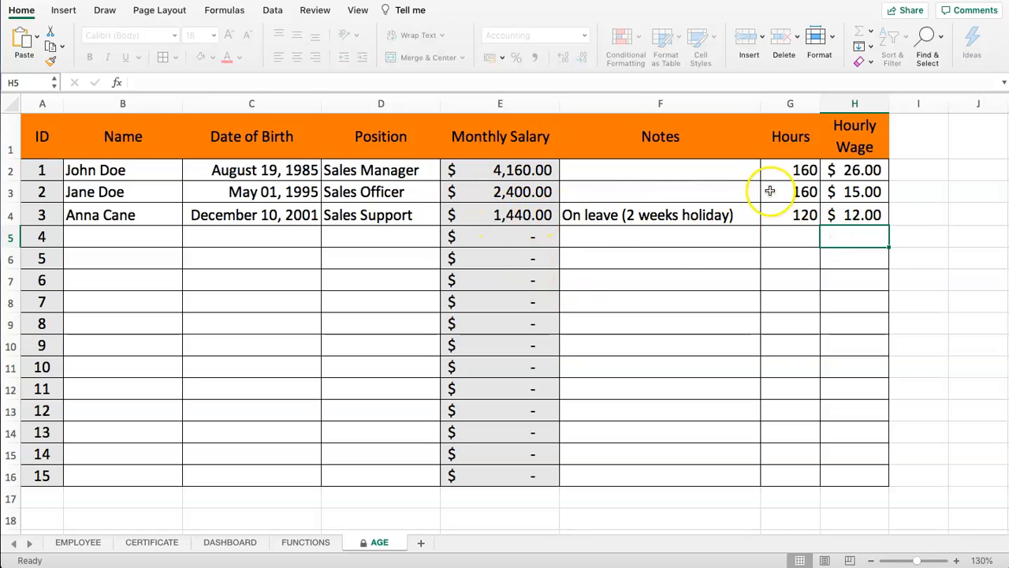
Unprotect the AGE sheet with its password and select employee 4's empty Name cell
{"action": "left_click", "coordinate": [834, 36]}
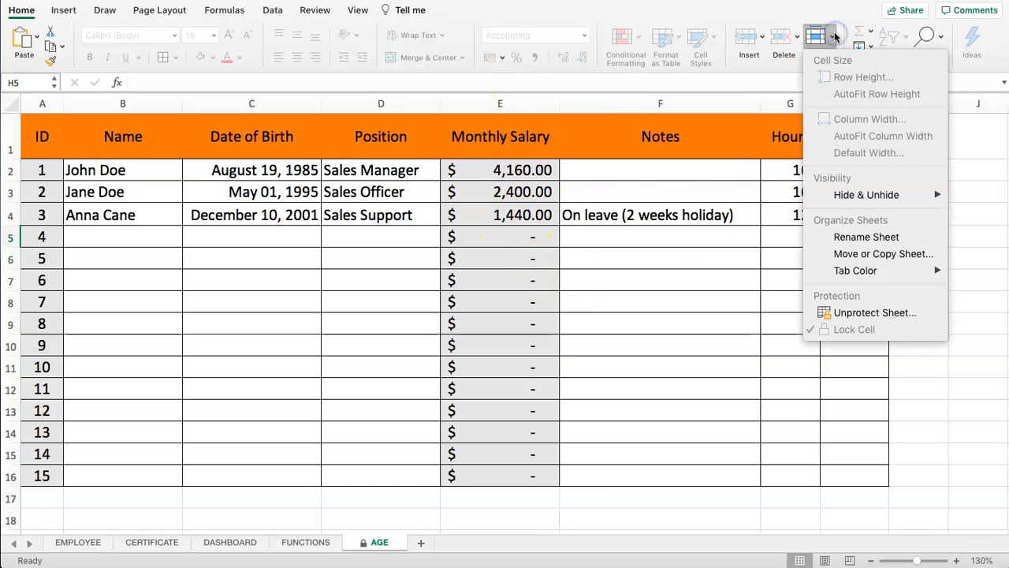
{"action": "left_click", "coordinate": [834, 320]}
{"action": "left_click", "coordinate": [837, 32]}
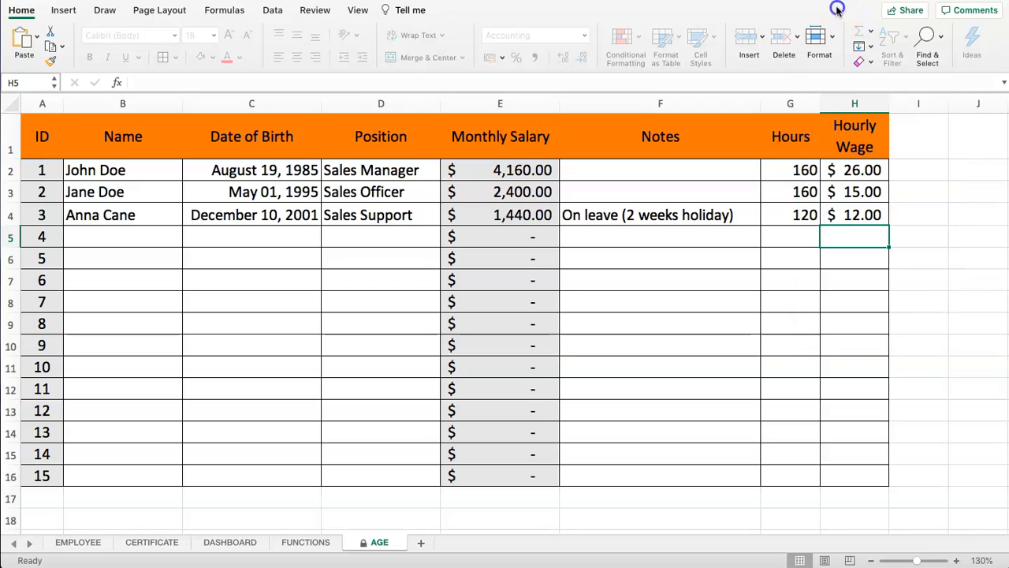
{"action": "left_click", "coordinate": [833, 40]}
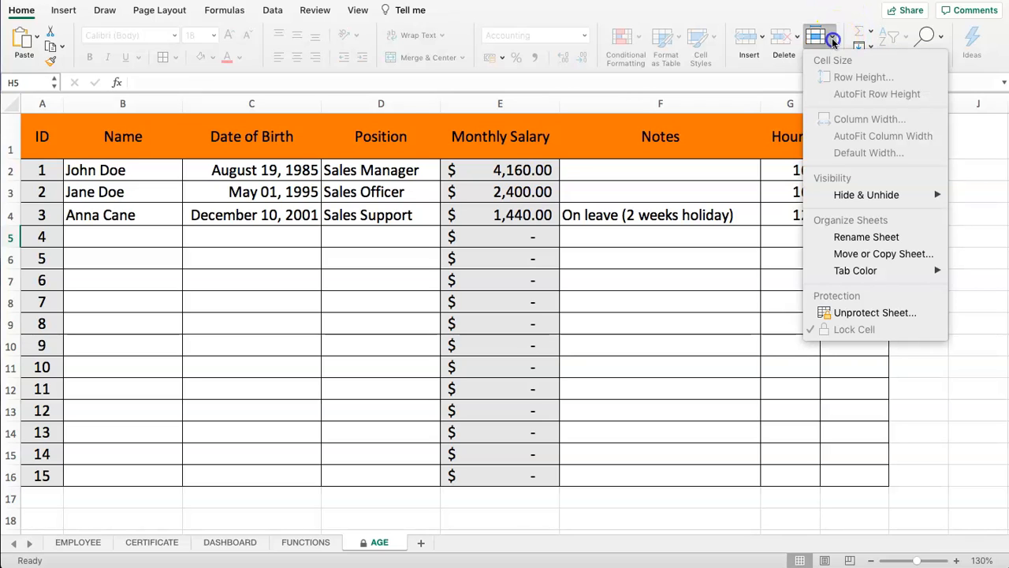
{"action": "left_click", "coordinate": [860, 312]}
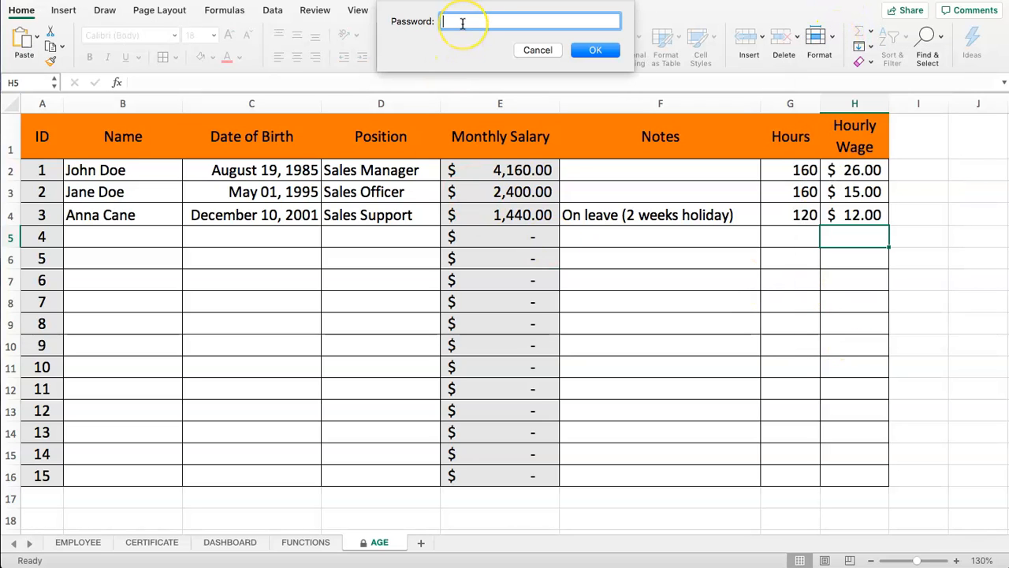
{"action": "left_click", "coordinate": [588, 48]}
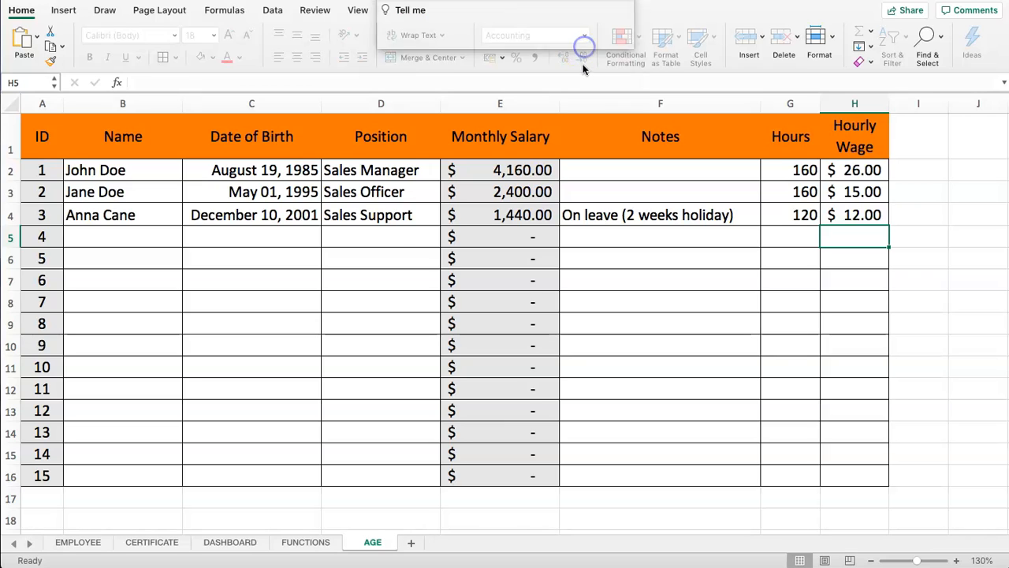
{"action": "left_click", "coordinate": [351, 304]}
{"action": "left_click", "coordinate": [278, 252]}
{"action": "left_click", "coordinate": [114, 242]}
Enter employee 4's first name in cell B5 and commit it
{"action": "type", "text": "O"}
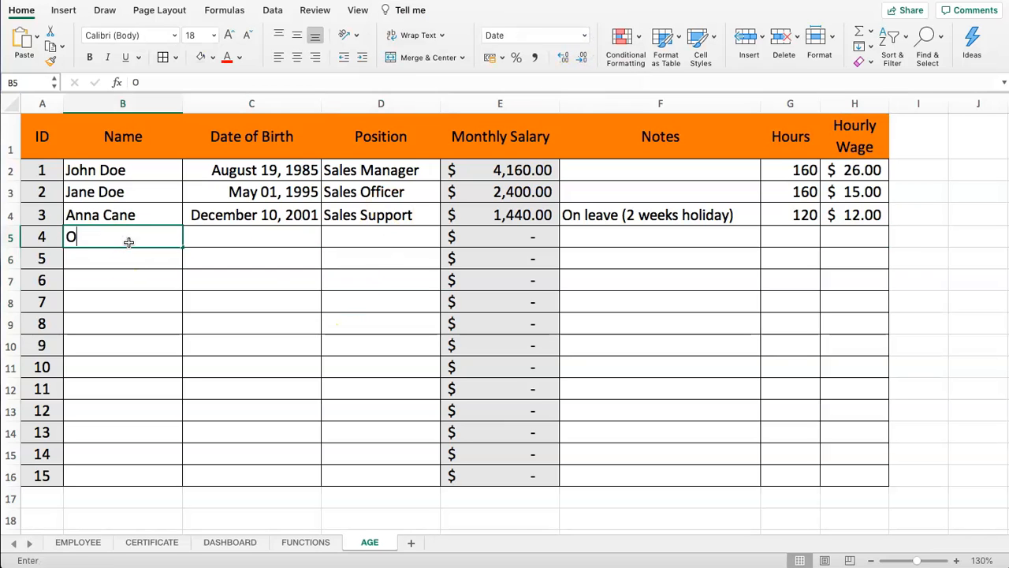
{"action": "type", "text": "sc"}
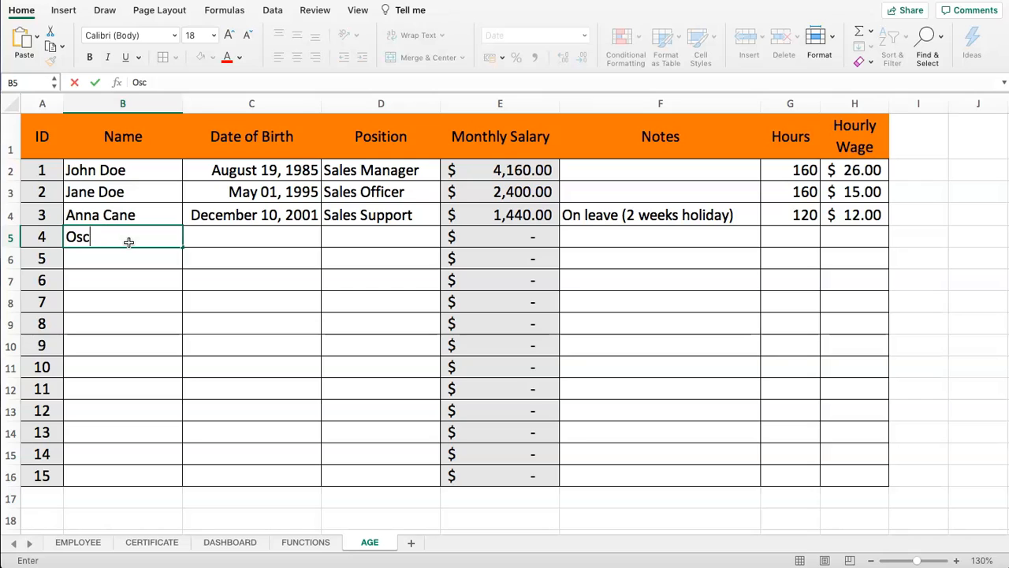
{"action": "type", "text": "ar"}
{"action": "key", "text": "Return"}
{"action": "left_click", "coordinate": [123, 236]}
{"action": "left_click_drag", "start_coordinate": [228, 237], "coordinate": [377, 238]}
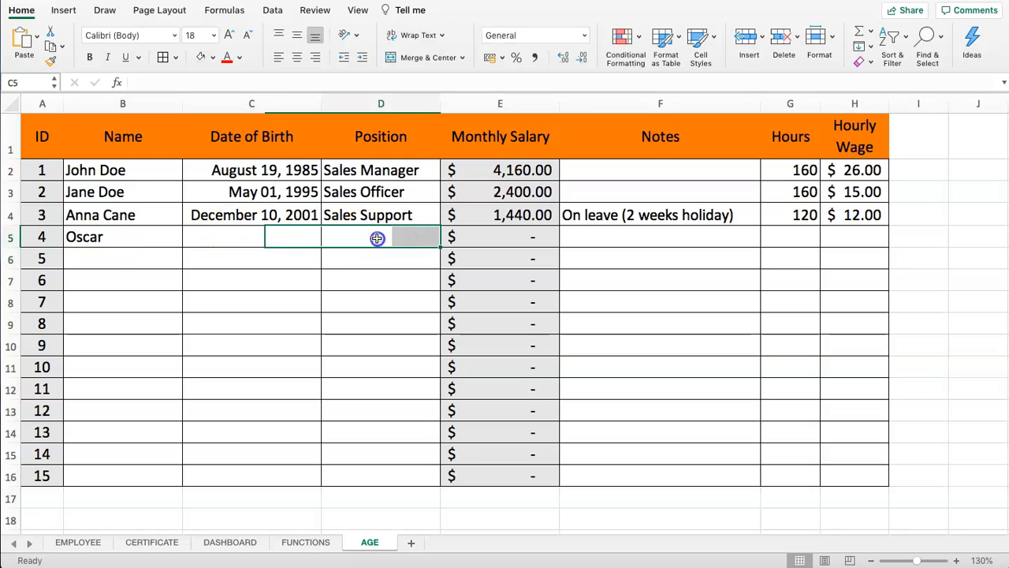
{"action": "left_click_drag", "start_coordinate": [43, 170], "coordinate": [35, 410]}
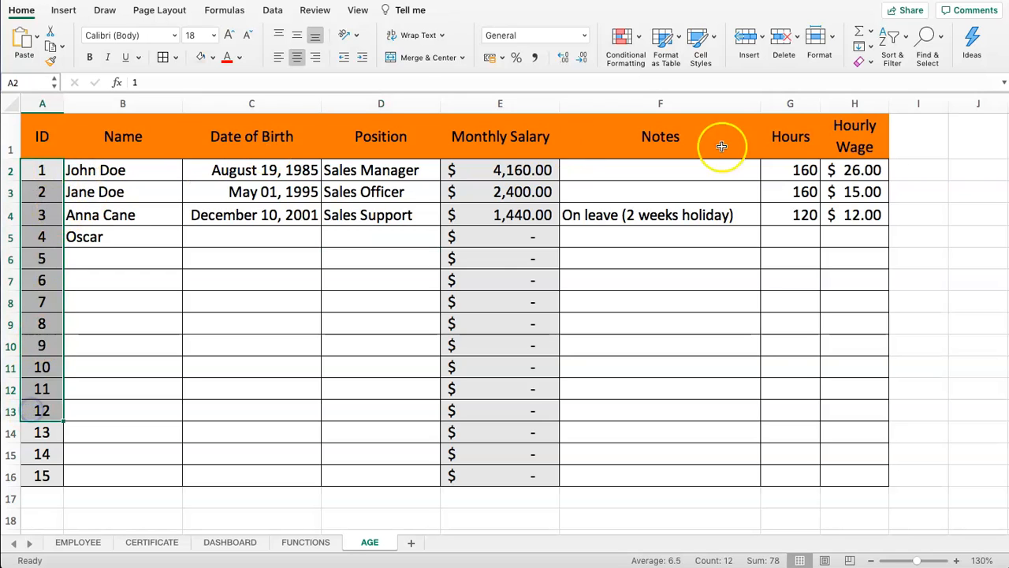
Select the entire worksheet and clear Lock Cell so every cell is unlocked
{"action": "left_click", "coordinate": [119, 136]}
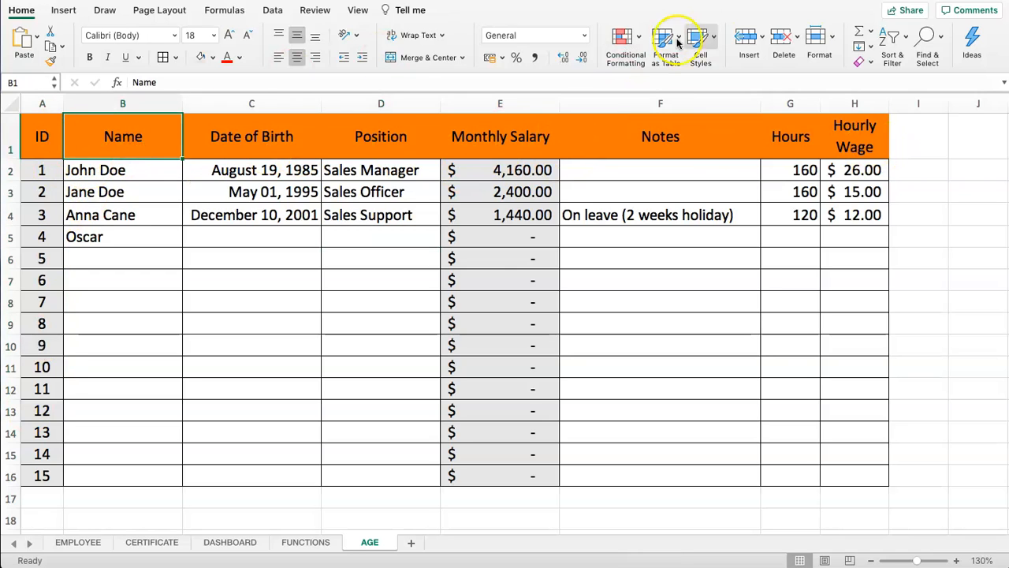
{"action": "left_click", "coordinate": [11, 104]}
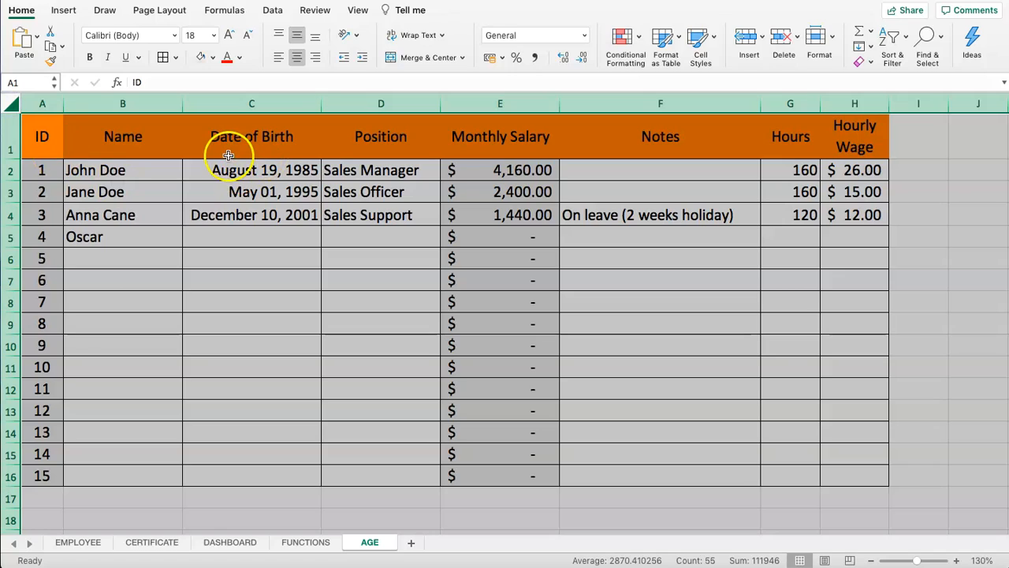
{"action": "left_click", "coordinate": [831, 38]}
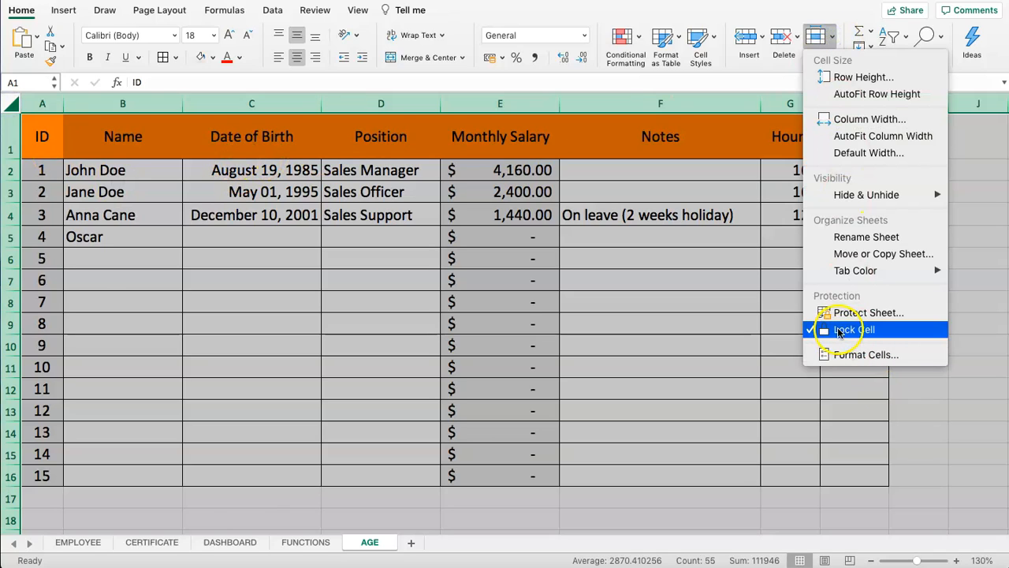
{"action": "left_click", "coordinate": [865, 332]}
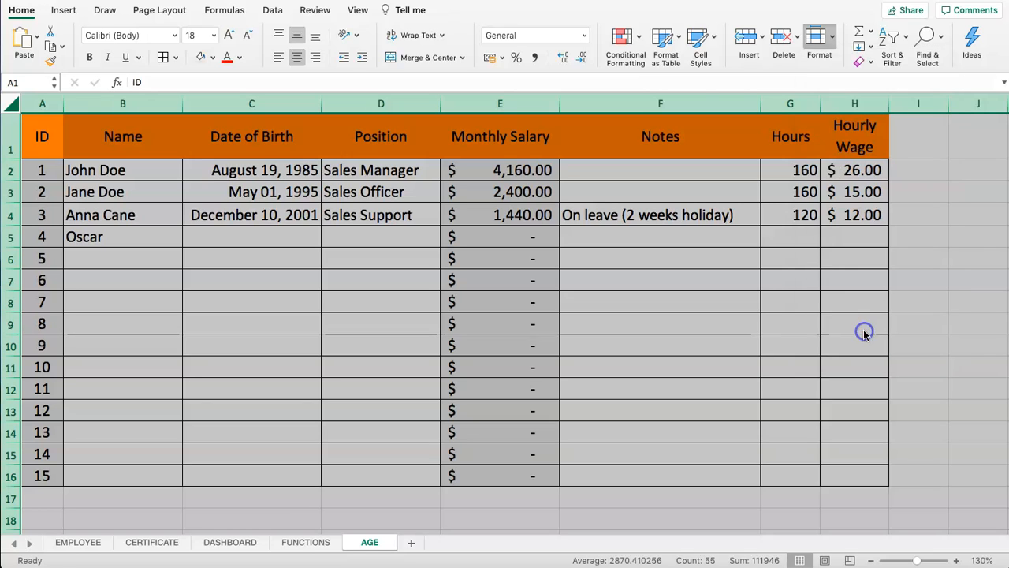
{"action": "left_click", "coordinate": [833, 38]}
{"action": "left_click", "coordinate": [266, 299]}
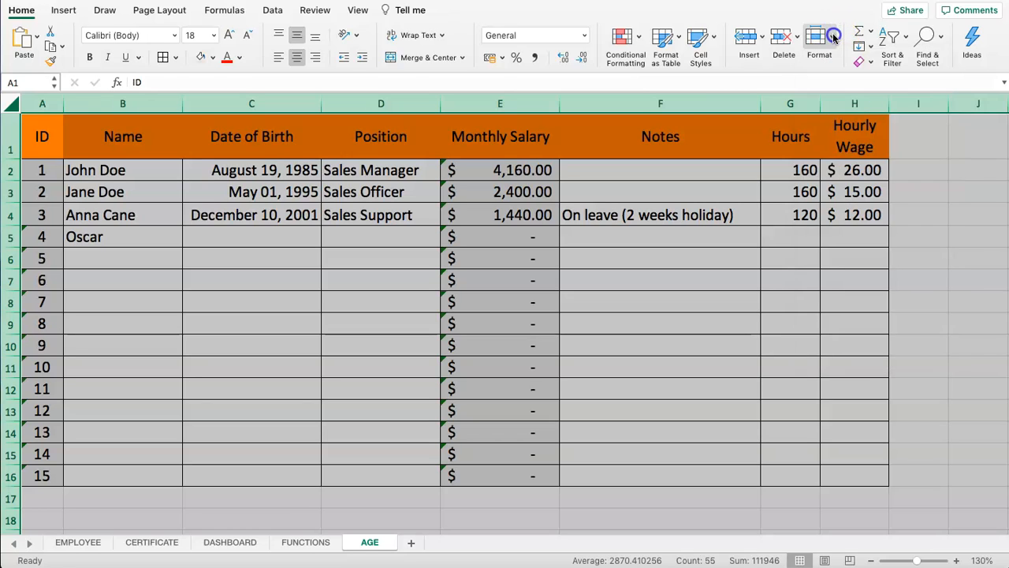
{"action": "left_click", "coordinate": [202, 310]}
Lock the ID cells A2:A16, Monthly Salary cells E2:E16 and header row A1:H1
{"action": "left_click_drag", "start_coordinate": [41, 496], "coordinate": [67, 200]}
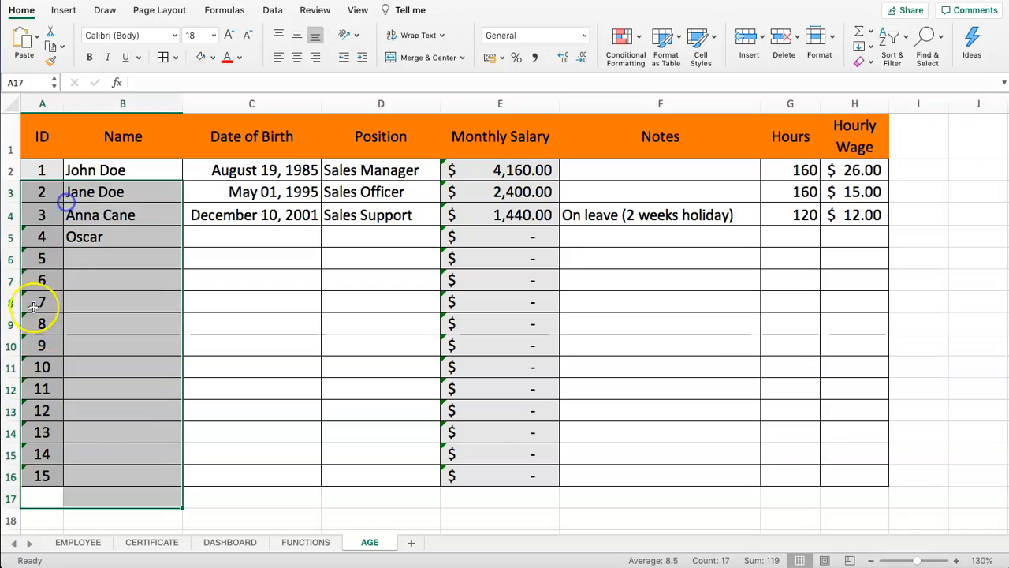
{"action": "left_click", "coordinate": [38, 306]}
{"action": "left_click_drag", "start_coordinate": [36, 477], "coordinate": [50, 175]}
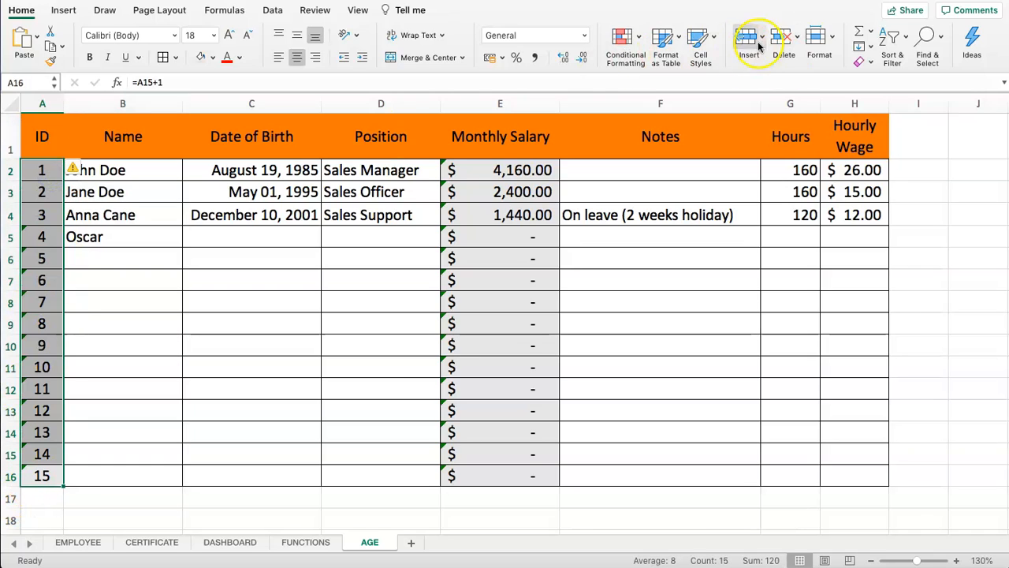
{"action": "left_click", "coordinate": [831, 37]}
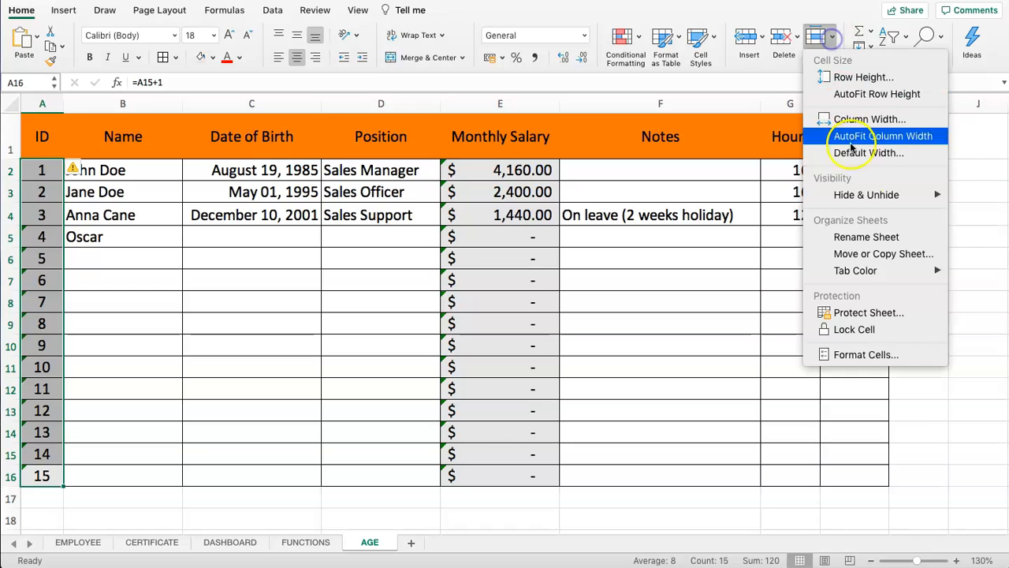
{"action": "left_click", "coordinate": [859, 331]}
{"action": "left_click_drag", "start_coordinate": [513, 480], "coordinate": [464, 170]}
{"action": "left_click", "coordinate": [830, 37]}
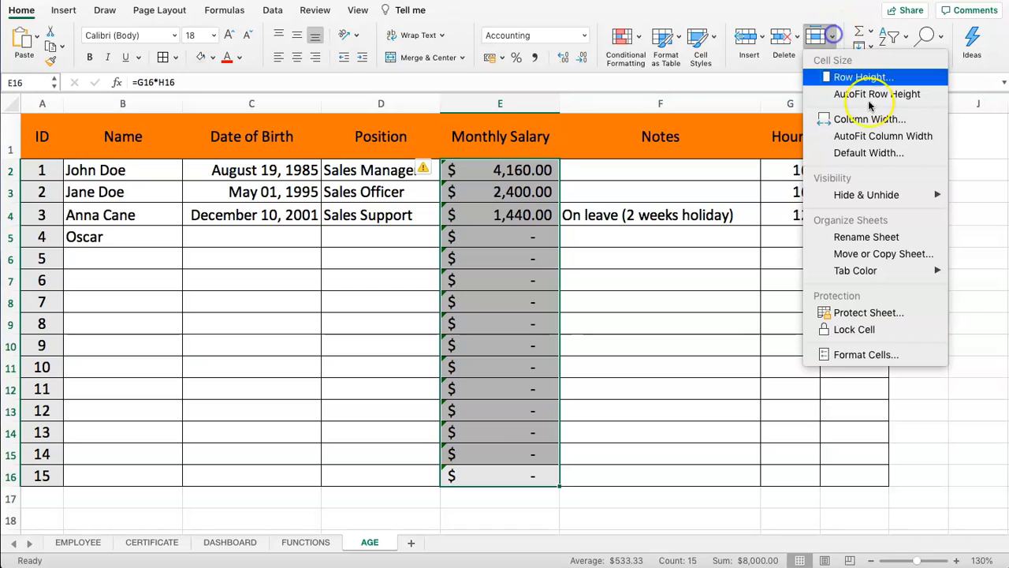
{"action": "left_click", "coordinate": [859, 331]}
{"action": "left_click_drag", "start_coordinate": [35, 136], "coordinate": [867, 124]}
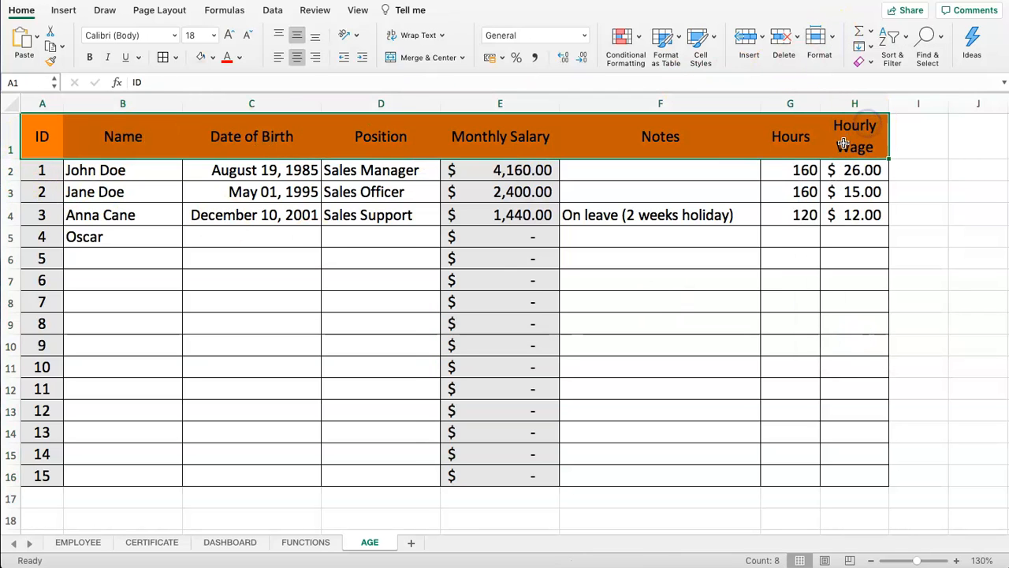
{"action": "left_click", "coordinate": [832, 37]}
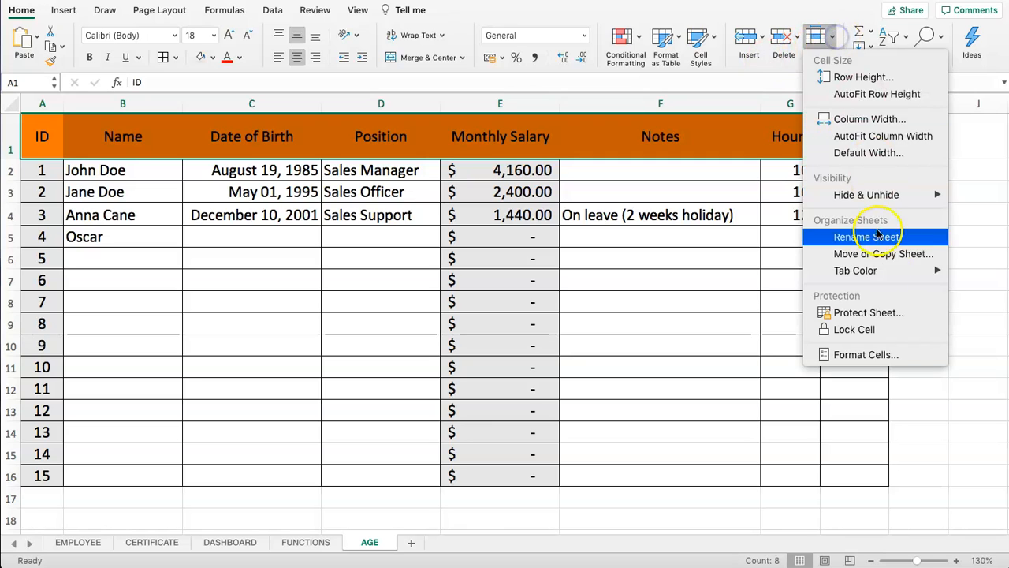
{"action": "left_click", "coordinate": [876, 329]}
Verify lock status of Notes cells F7 and F2, the Notes header, and formula cell E5
{"action": "left_click", "coordinate": [747, 288]}
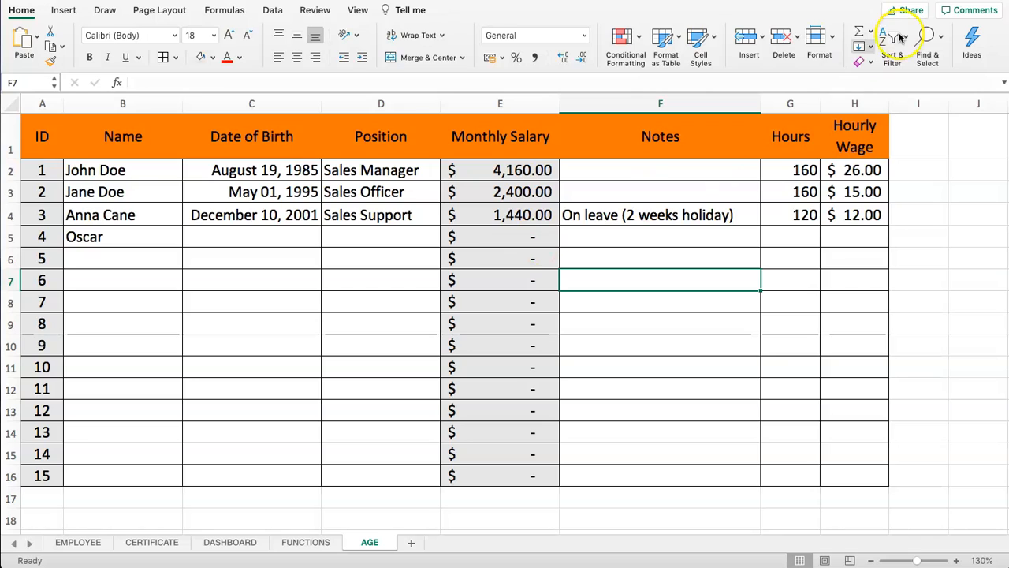
{"action": "left_click", "coordinate": [830, 37]}
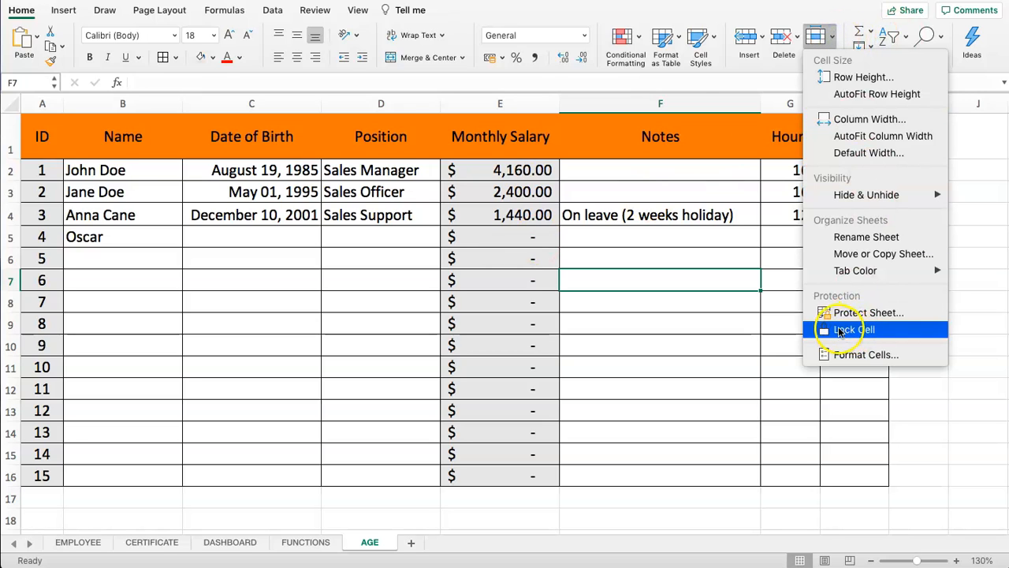
{"action": "left_click", "coordinate": [674, 284]}
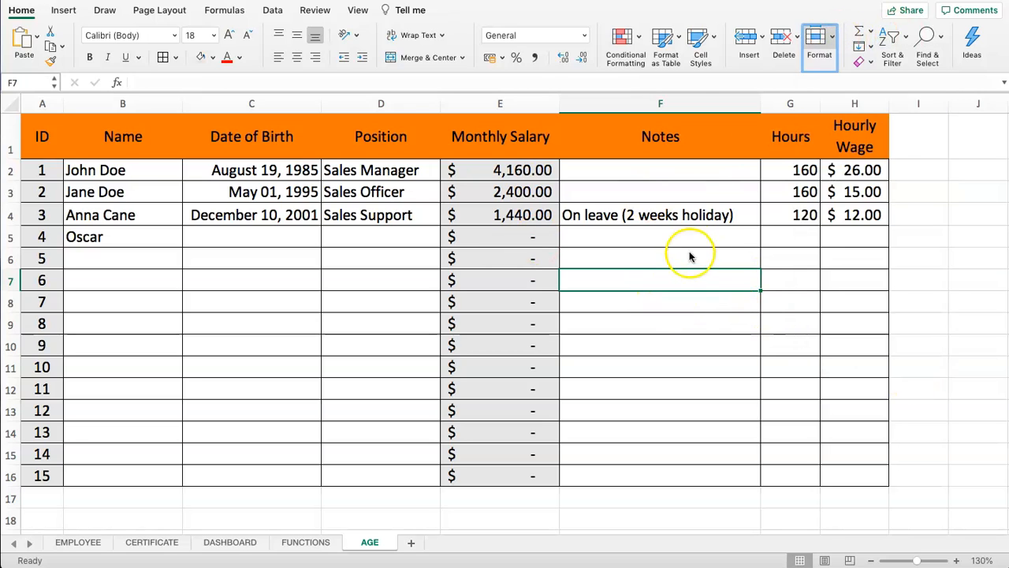
{"action": "left_click", "coordinate": [614, 181]}
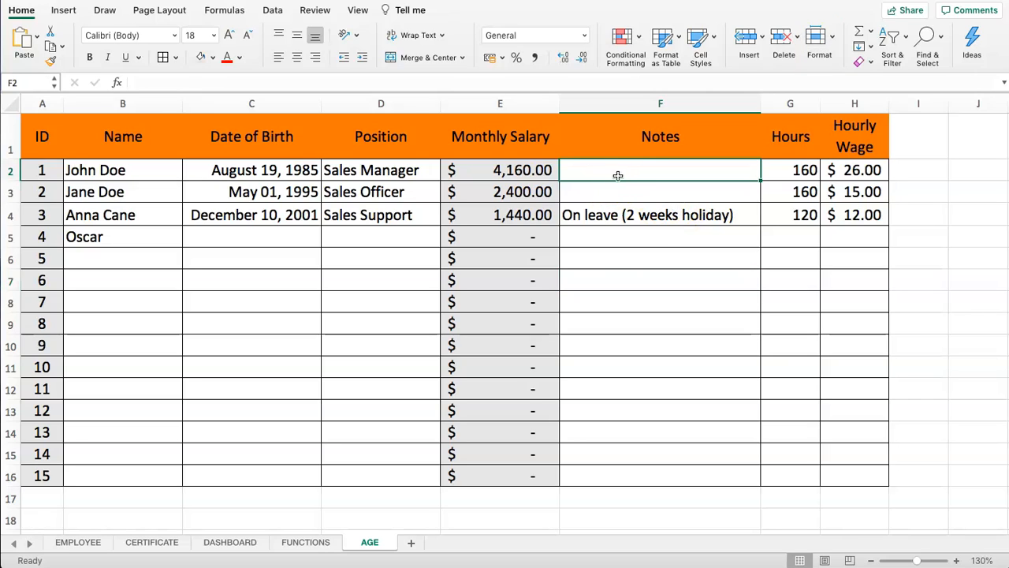
{"action": "left_click", "coordinate": [824, 39]}
{"action": "left_click", "coordinate": [625, 216]}
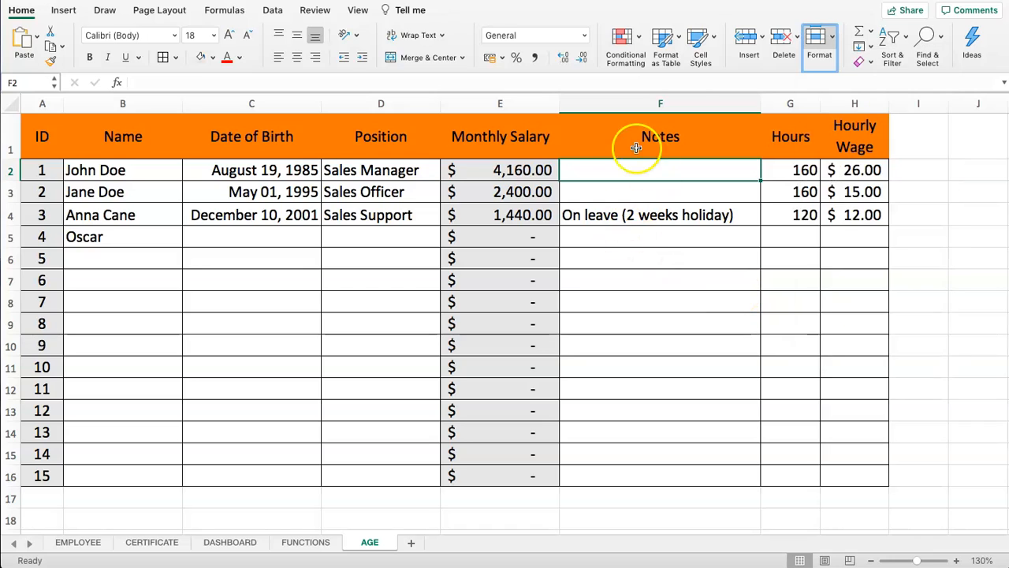
{"action": "left_click", "coordinate": [490, 131]}
{"action": "left_click", "coordinate": [601, 134]}
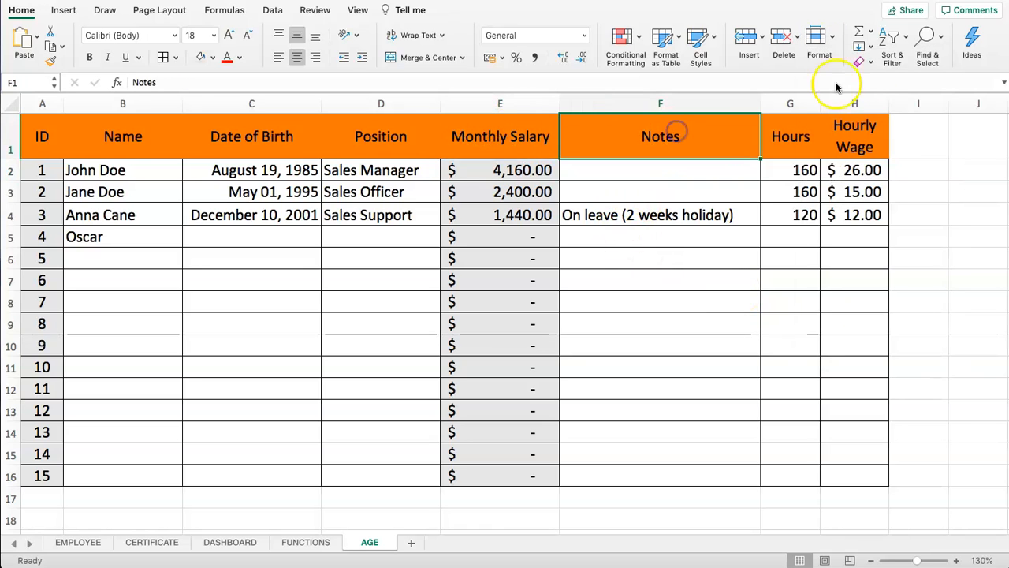
{"action": "left_click", "coordinate": [834, 39]}
{"action": "left_click", "coordinate": [830, 328]}
{"action": "left_click", "coordinate": [518, 238]}
{"action": "left_click", "coordinate": [828, 39]}
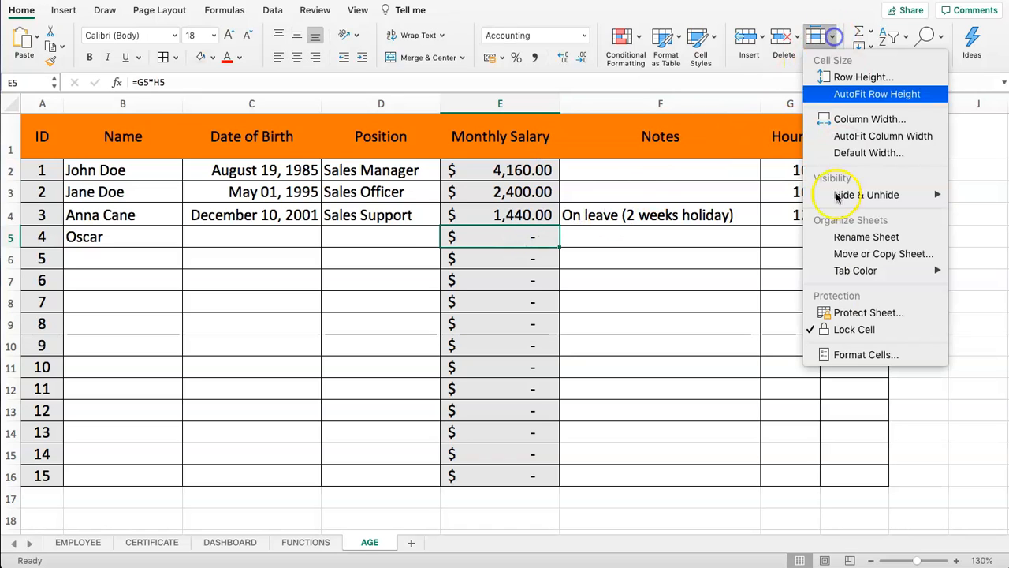
{"action": "left_click", "coordinate": [615, 258]}
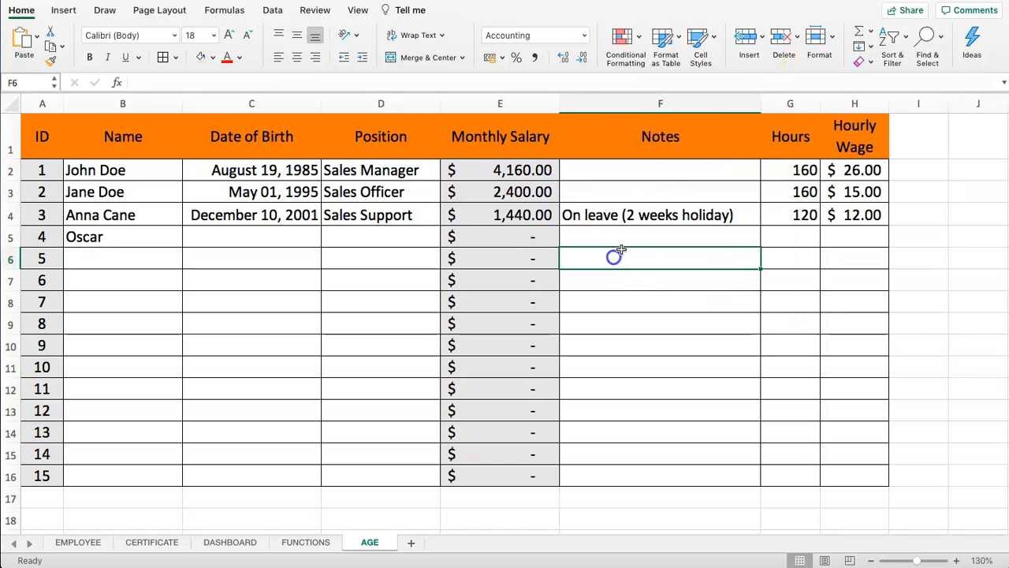
Reapply Protect Sheet to the AGE sheet with the four-character password
{"action": "left_click", "coordinate": [834, 40]}
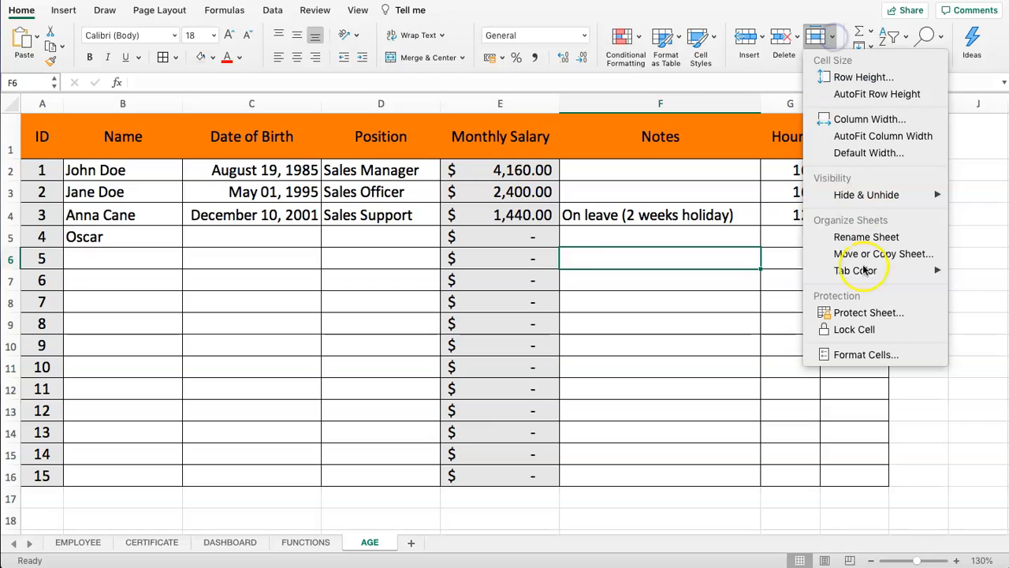
{"action": "left_click", "coordinate": [865, 315]}
{"action": "type", "text": "1234"}
{"action": "key", "text": "Tab"}
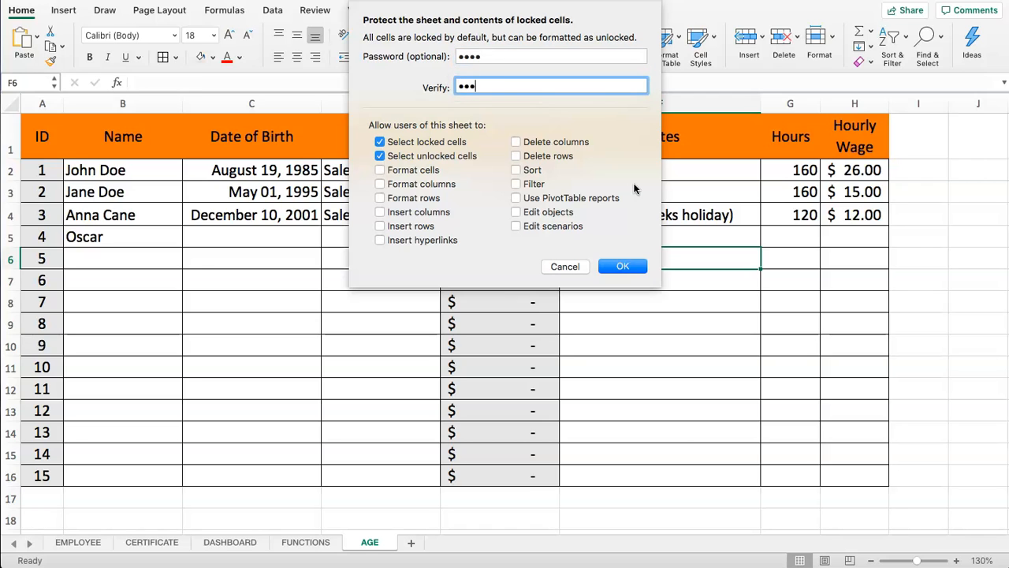
{"action": "left_click", "coordinate": [624, 266]}
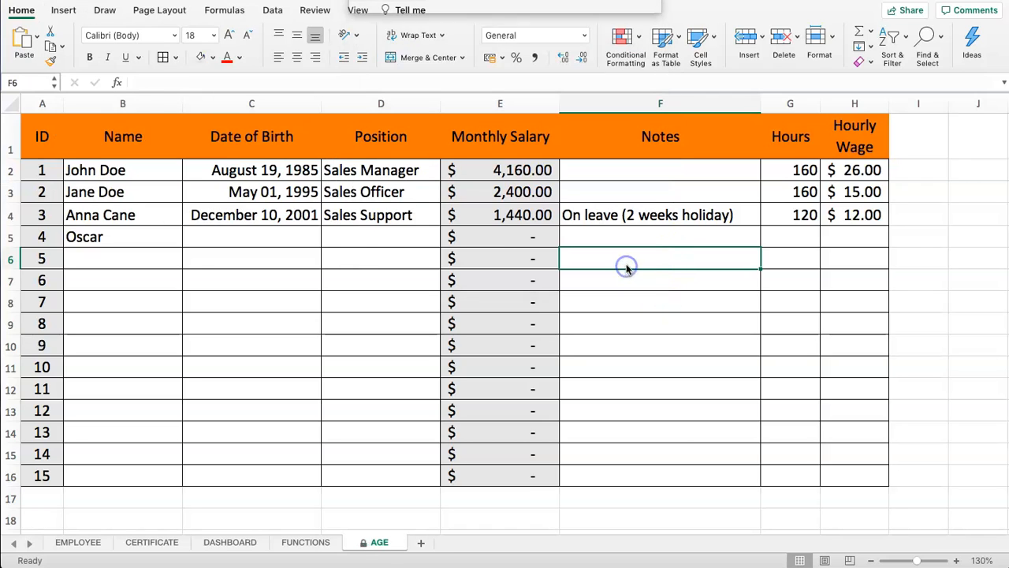
{"action": "left_click", "coordinate": [654, 237]}
Enter employee 4's name in B5 and birth date 02-Feb-99 in C5
{"action": "left_click", "coordinate": [135, 245]}
{"action": "type", "text": "ddsfd"}
{"action": "key", "text": "BackSpace"}
{"action": "key", "text": "BackSpace"}
{"action": "key", "text": "BackSpace"}
{"action": "key", "text": "BackSpace"}
{"action": "key", "text": "BackSpace"}
{"action": "type", "text": "Osc"}
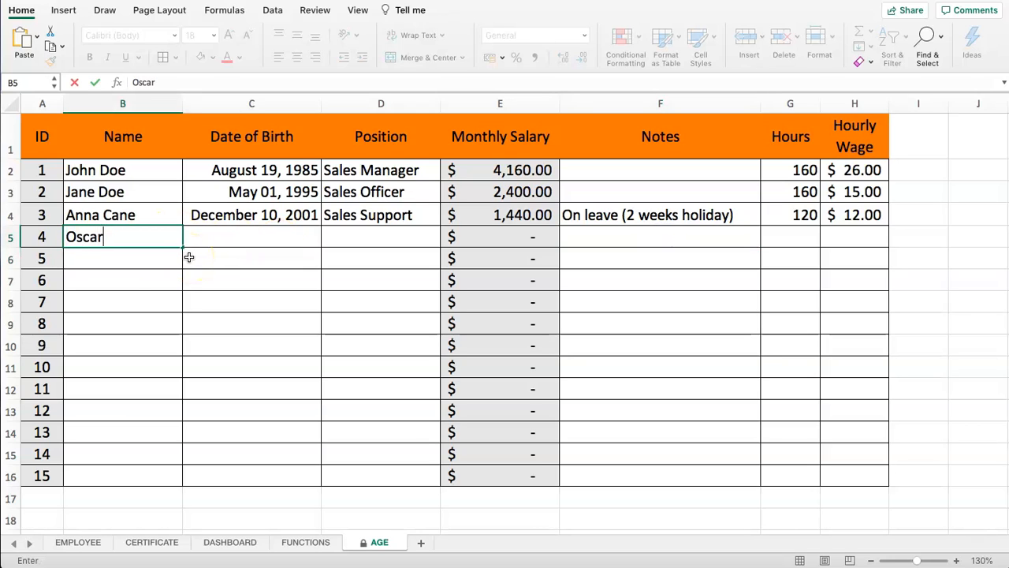
{"action": "key", "text": "Tab"}
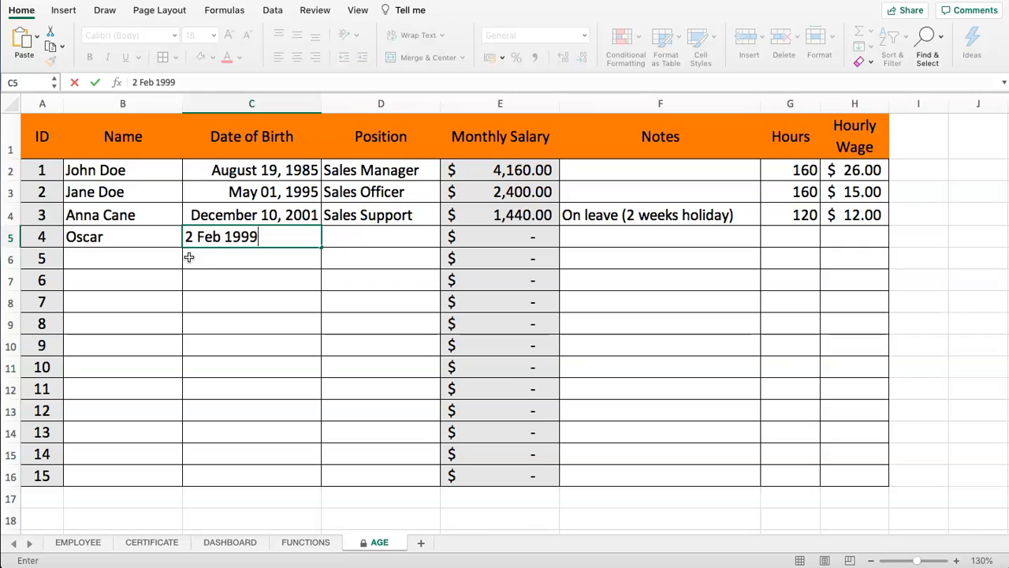
{"action": "key", "text": "ctrl+Return"}
Fill D5 with Sales Support chosen from the AutoComplete suggestions
{"action": "key", "text": "Tab"}
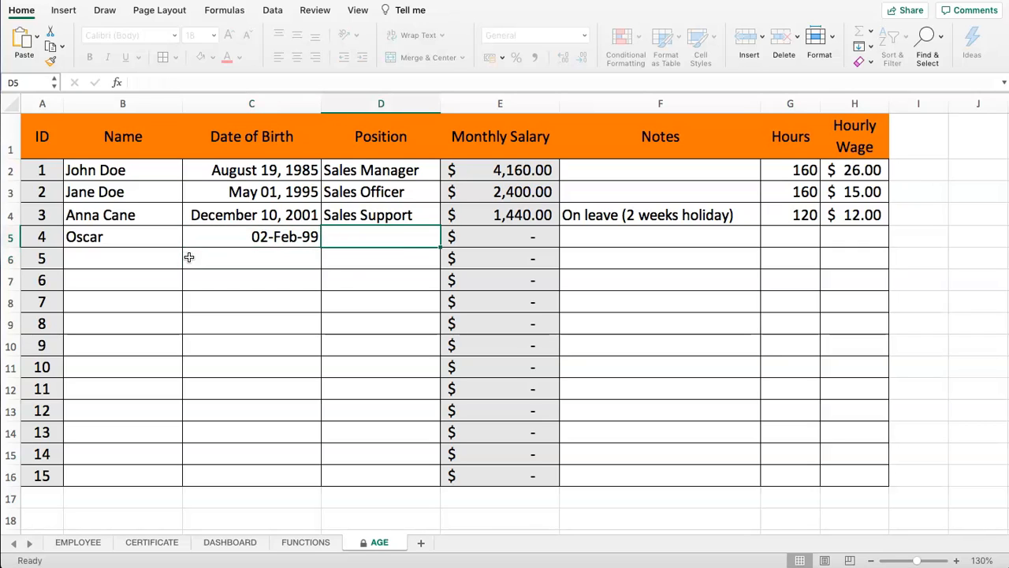
{"action": "type", "text": "Sa"}
{"action": "key", "text": "Down"}
{"action": "key", "text": "Down"}
{"action": "key", "text": "Down"}
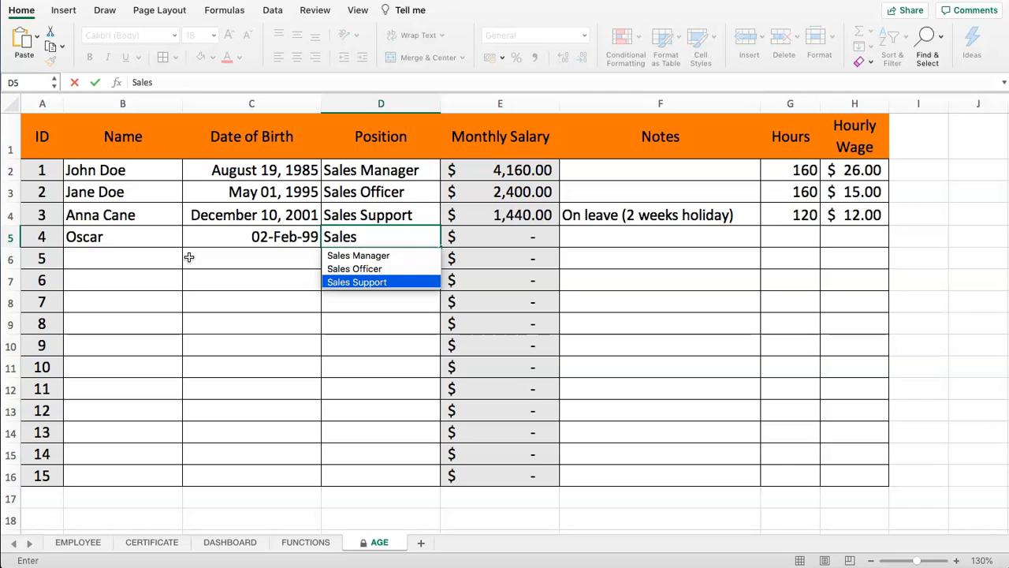
{"action": "key", "text": "Return"}
{"action": "key", "text": "Tab"}
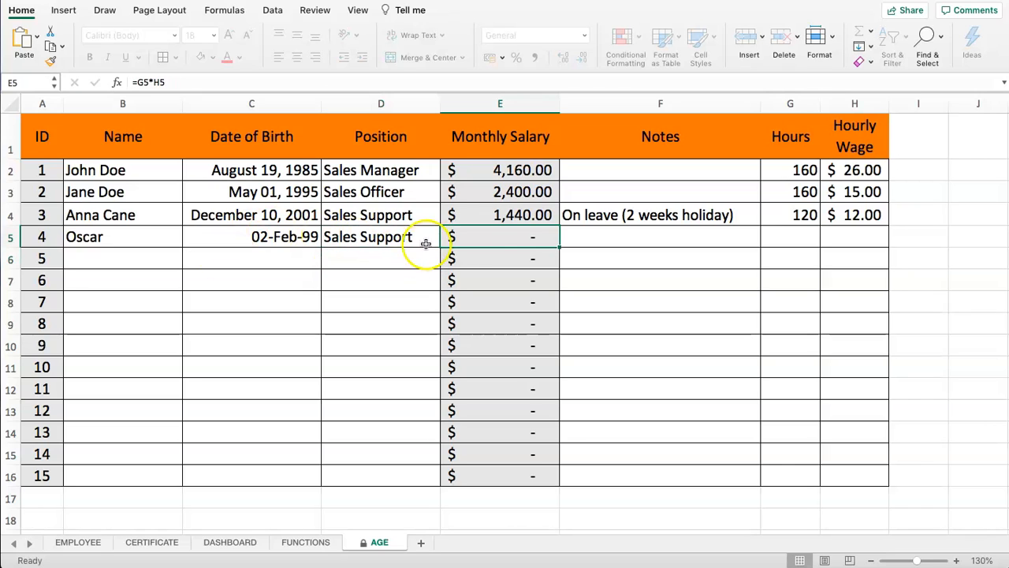
Try twice to edit the protected salary formula in E5 and dismiss each protection warning
{"action": "double_click", "coordinate": [503, 239]}
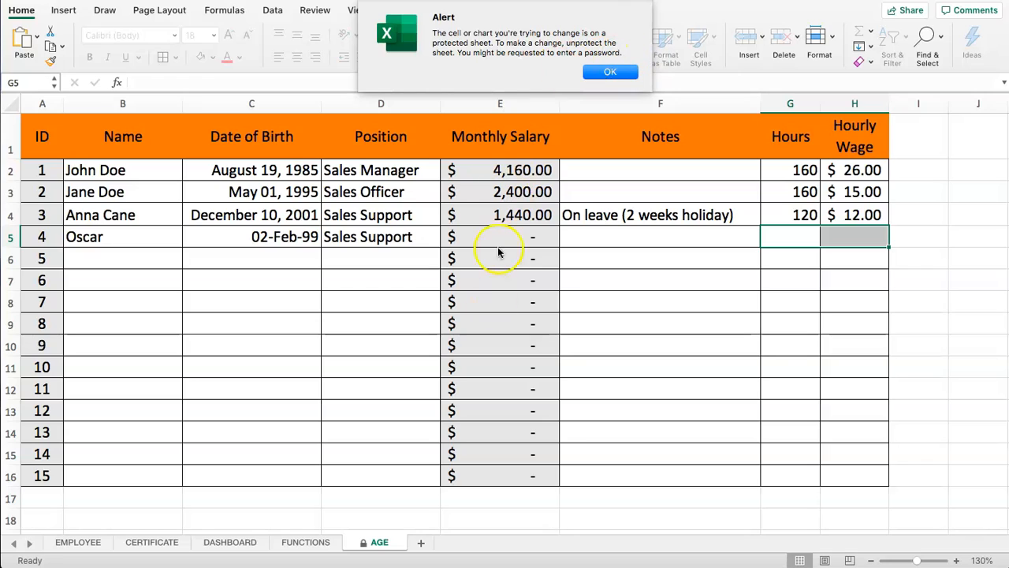
{"action": "left_click", "coordinate": [605, 74]}
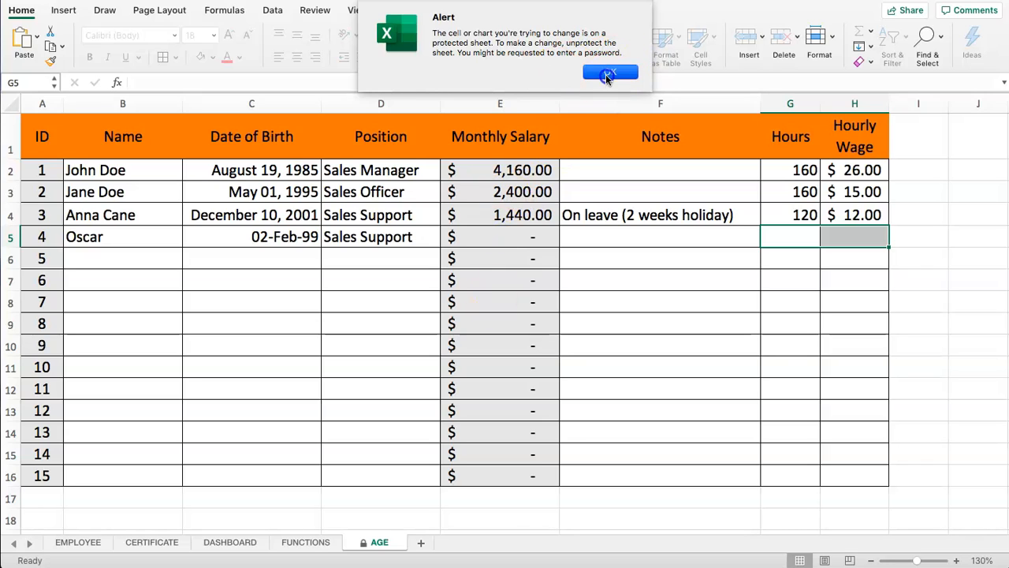
{"action": "double_click", "coordinate": [489, 237]}
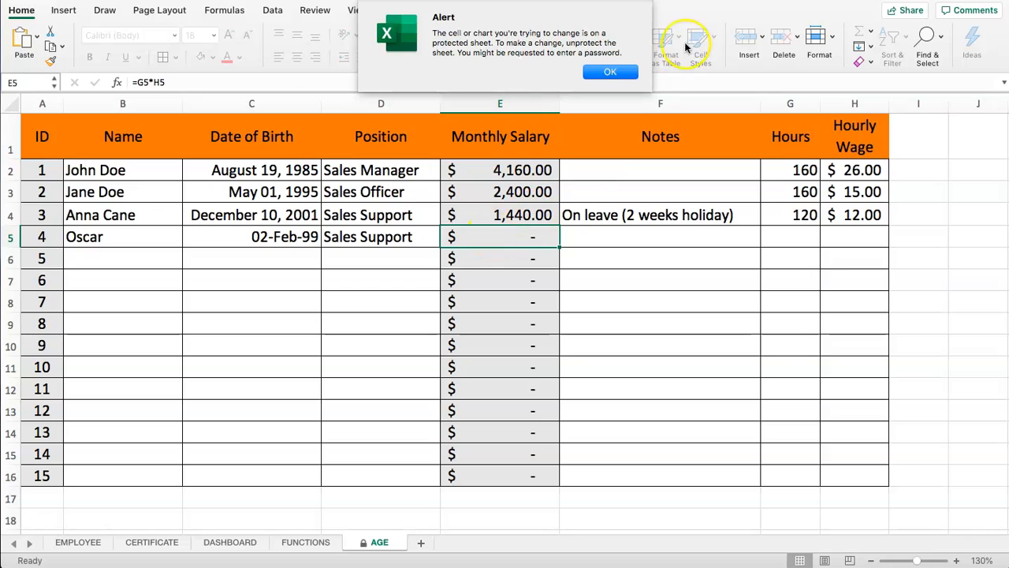
{"action": "left_click", "coordinate": [611, 71]}
Enter 160 hours in G5 and a 12.50 hourly wage in H5 for the fourth employee
{"action": "left_click", "coordinate": [800, 235]}
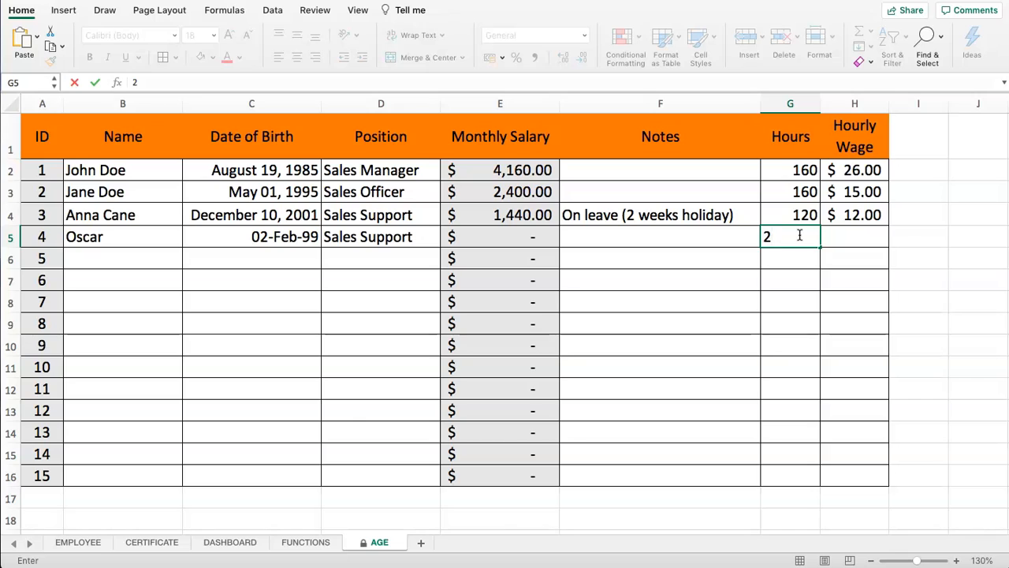
{"action": "key", "text": "Tab"}
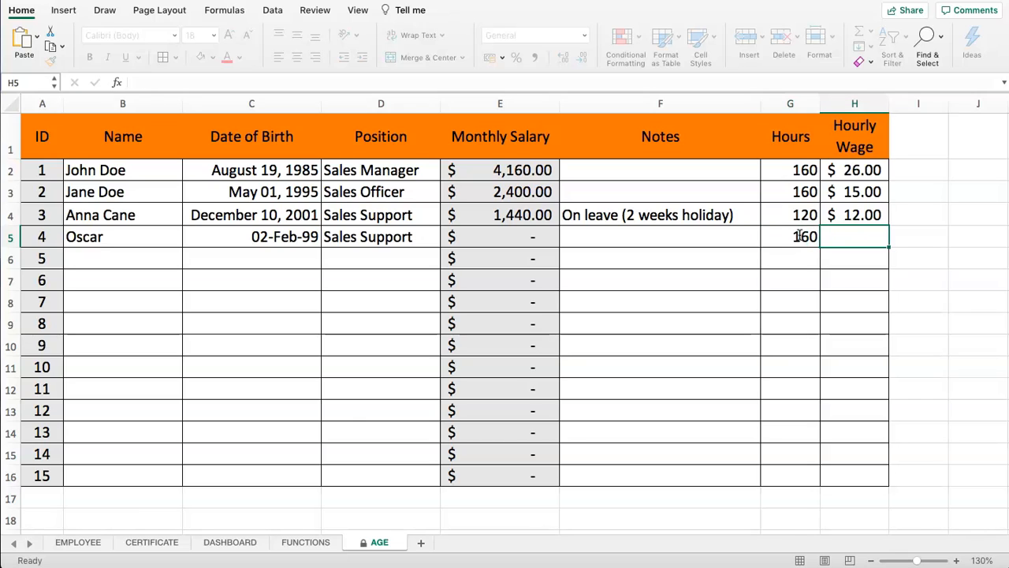
{"action": "type", "text": "12.5"}
{"action": "key", "text": "Return"}
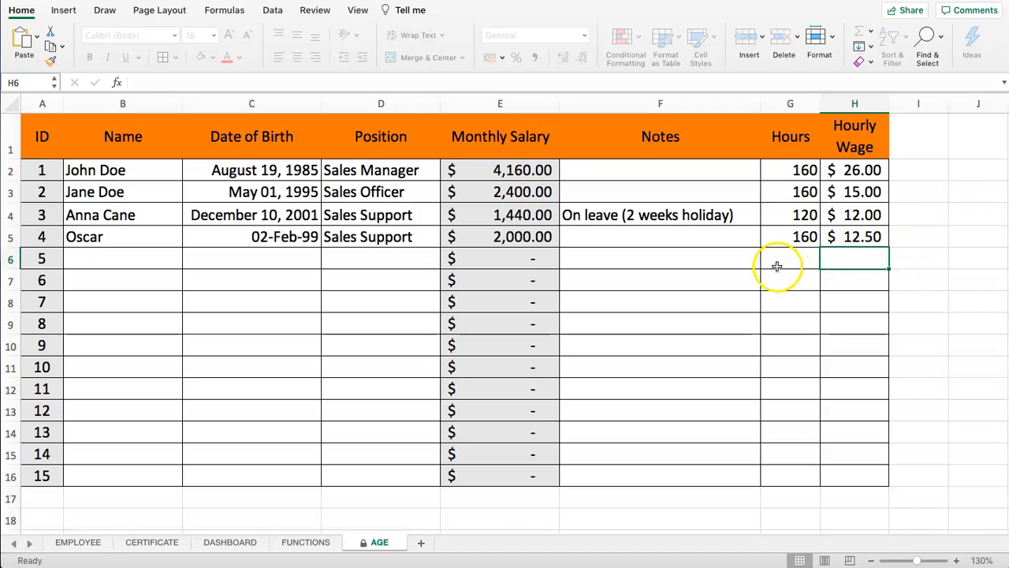
Confirm E5 shows 2,000.00, then change the first employee's hours in G2 to 200
{"action": "left_click", "coordinate": [498, 237]}
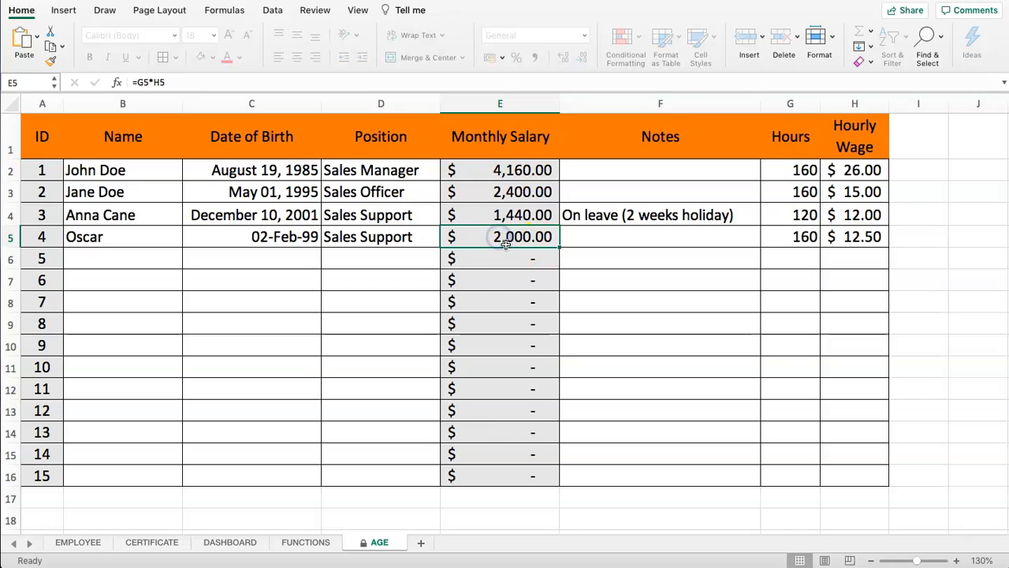
{"action": "left_click_drag", "start_coordinate": [498, 171], "coordinate": [469, 239]}
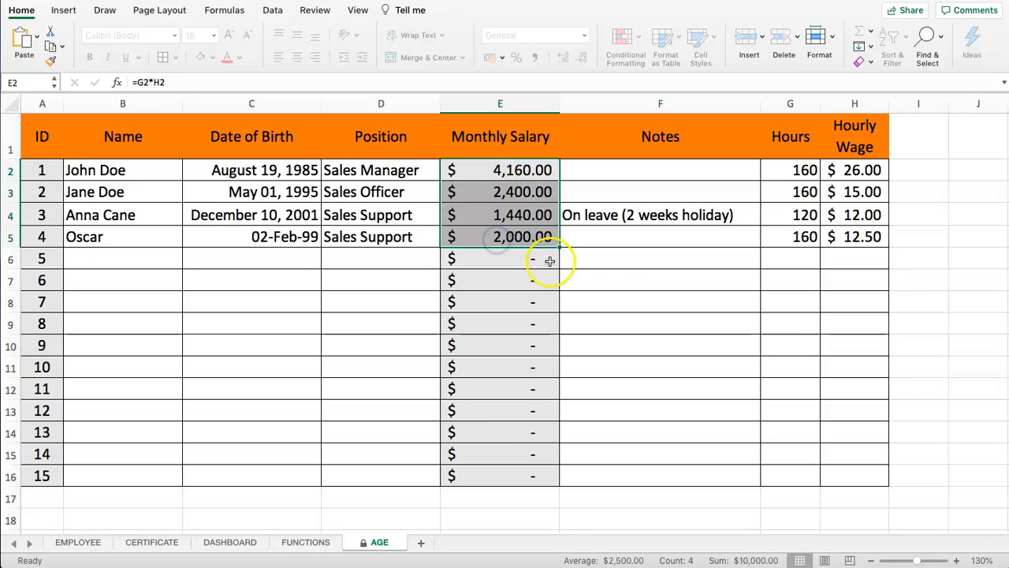
{"action": "left_click", "coordinate": [837, 172]}
{"action": "left_click", "coordinate": [804, 170]}
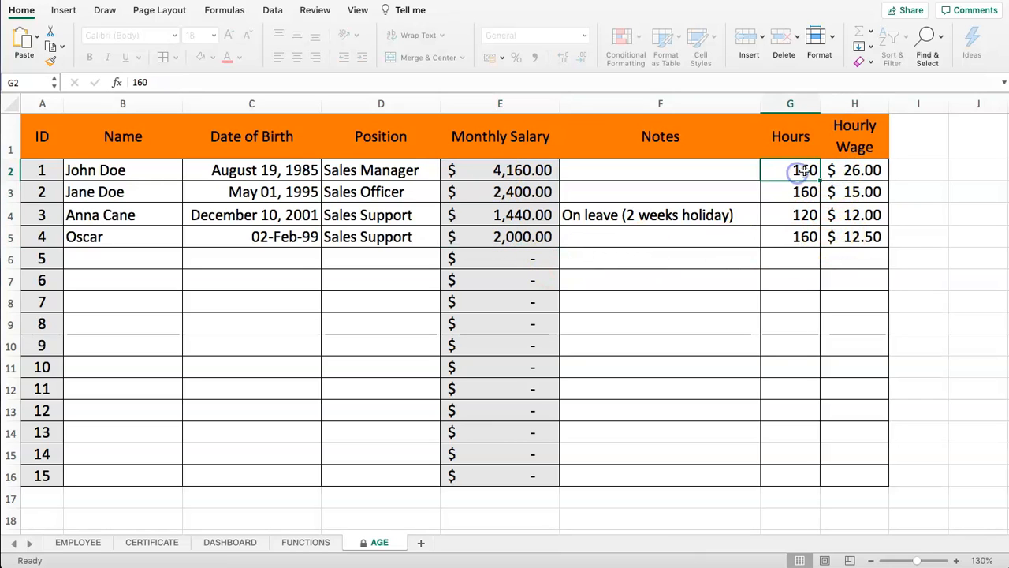
{"action": "key", "text": "Return"}
{"action": "key", "text": "Return"}
{"action": "key", "text": "Up"}
{"action": "left_click_drag", "start_coordinate": [525, 172], "coordinate": [521, 246]}
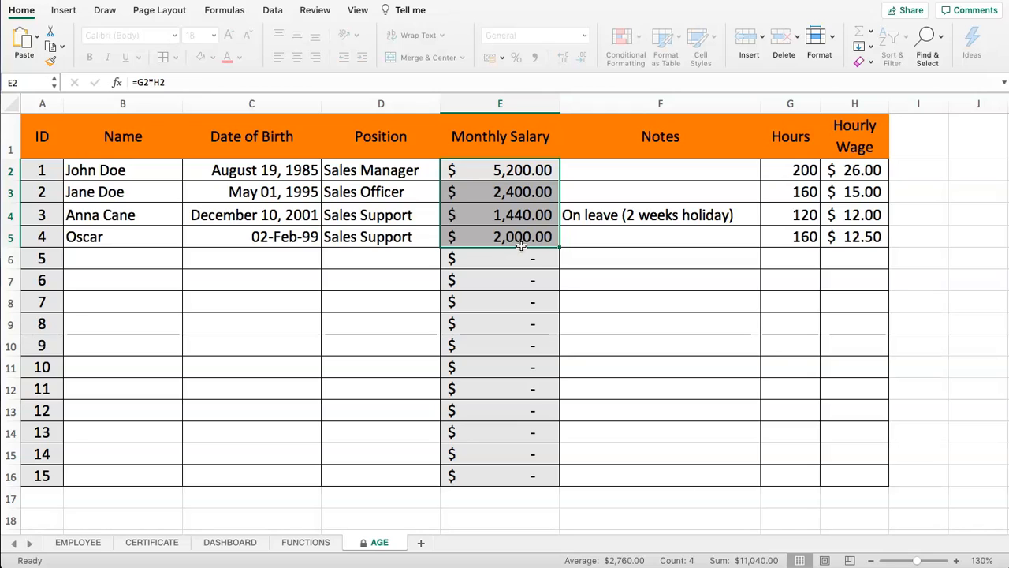
{"action": "left_click", "coordinate": [791, 196]}
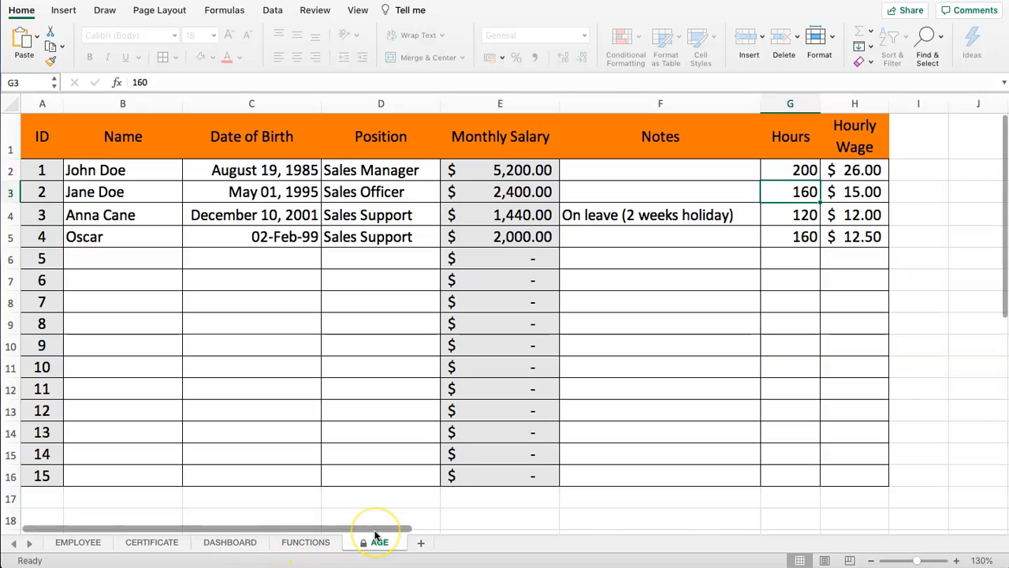
Unprotect the AGE sheet via Format > Unprotect Sheet, confirming with the sheet password
{"action": "left_click", "coordinate": [296, 170]}
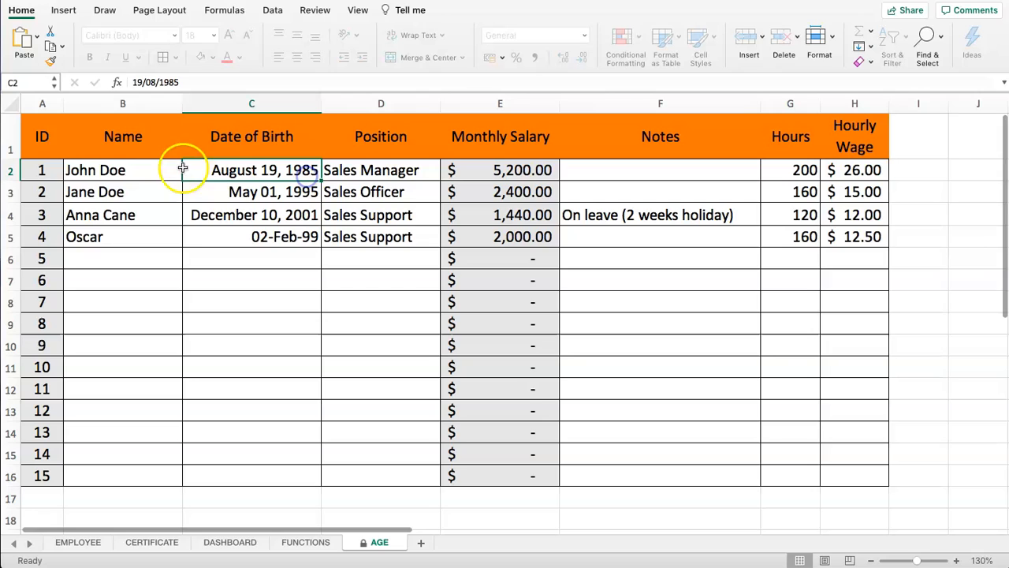
{"action": "left_click", "coordinate": [831, 31]}
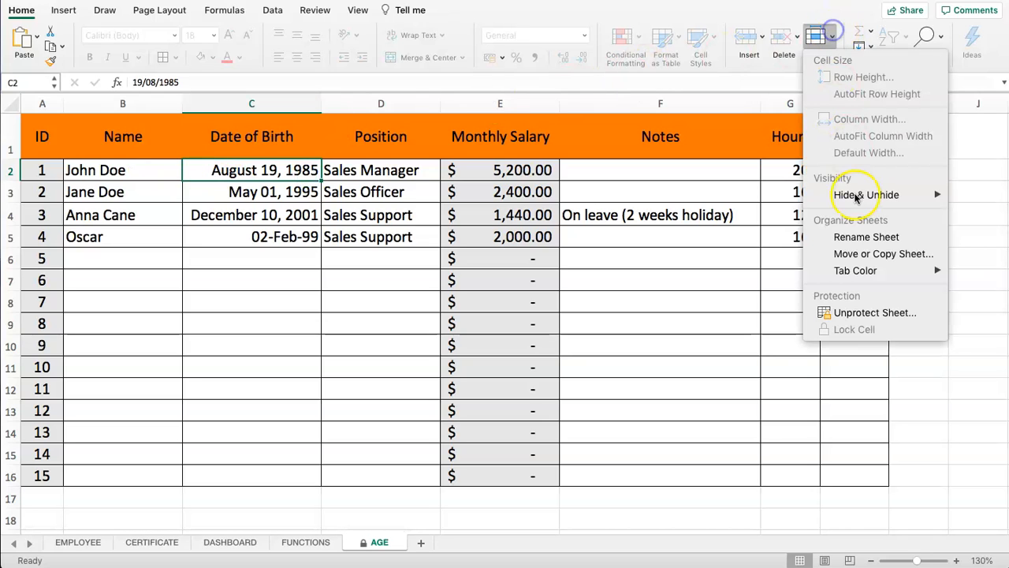
{"action": "left_click", "coordinate": [859, 314]}
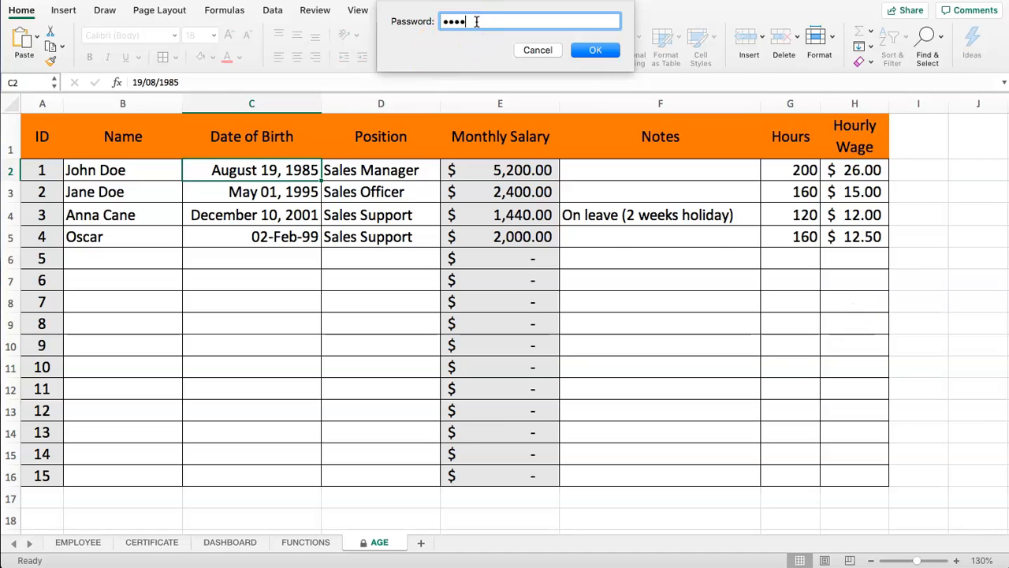
{"action": "left_click", "coordinate": [596, 49]}
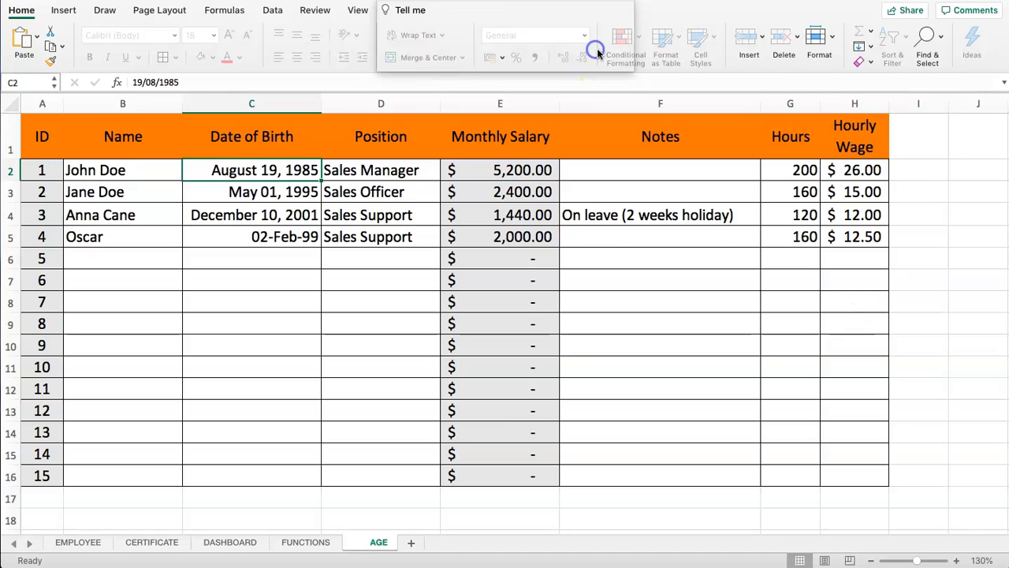
{"action": "left_click", "coordinate": [837, 40]}
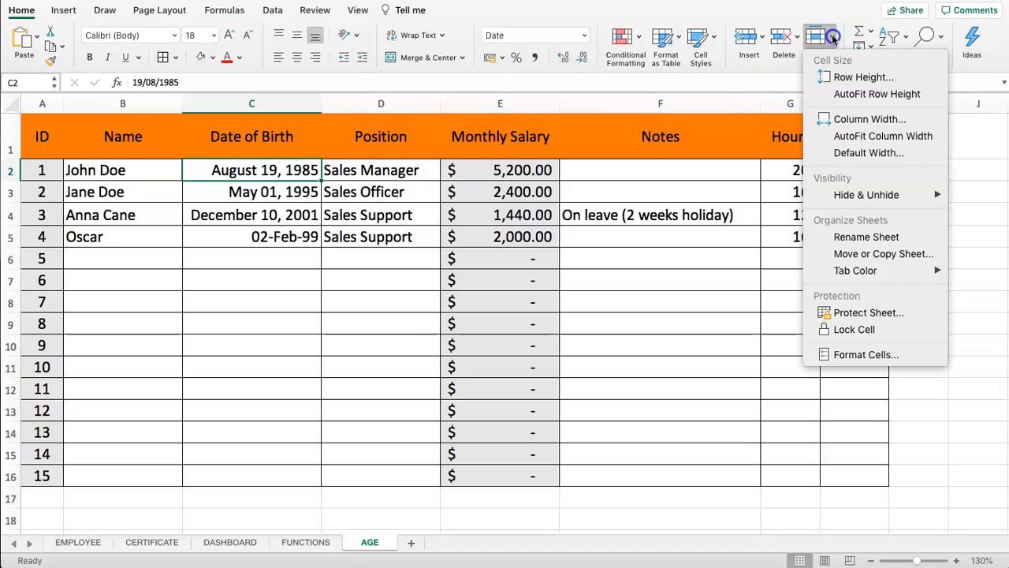
{"action": "left_click", "coordinate": [893, 314]}
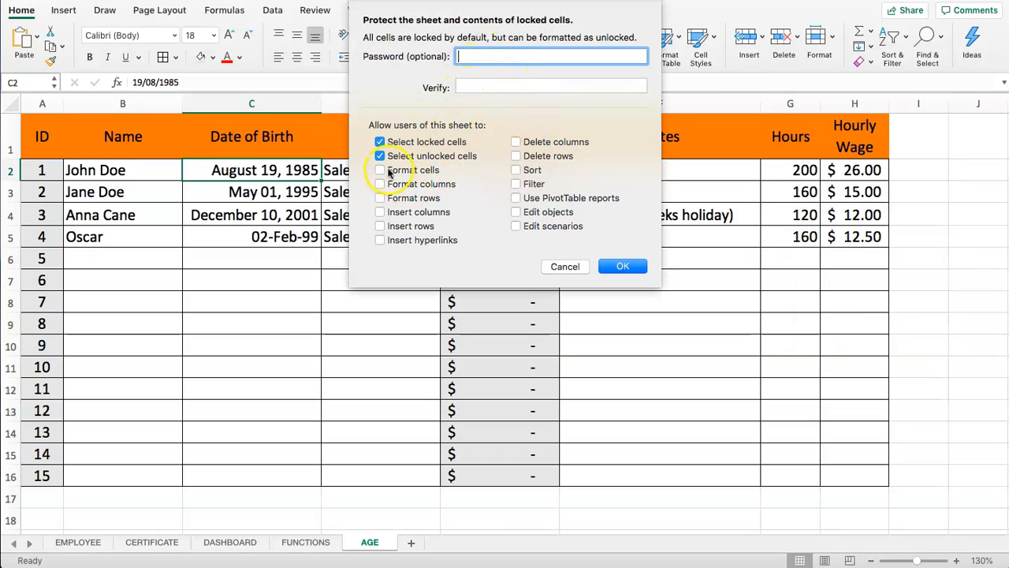
{"action": "left_click", "coordinate": [560, 268]}
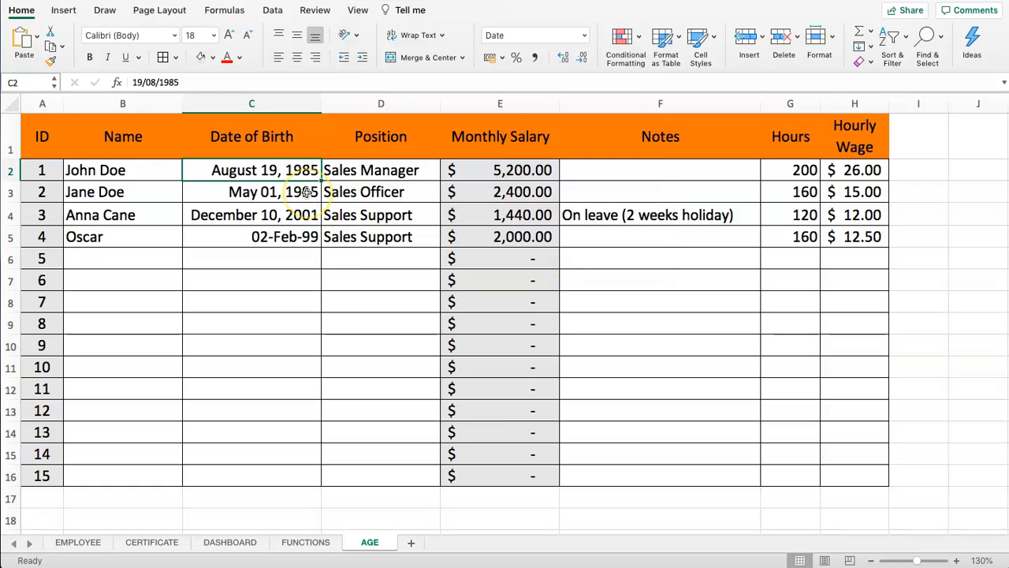